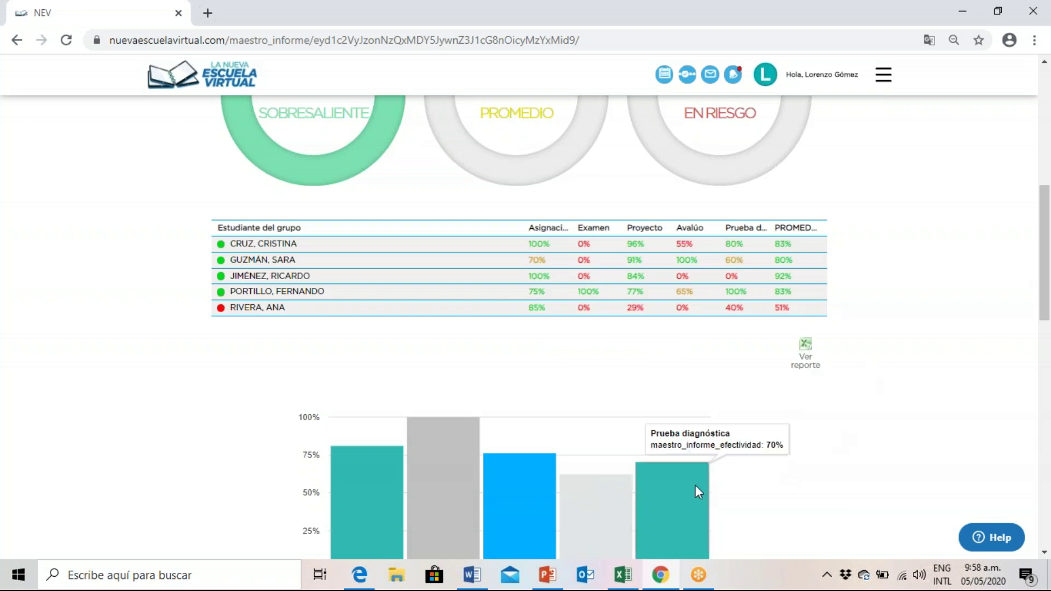
Step: Switch to Excel to view the exported report of Grupo 4to español, and minimize the workbook
left_click(625, 576)
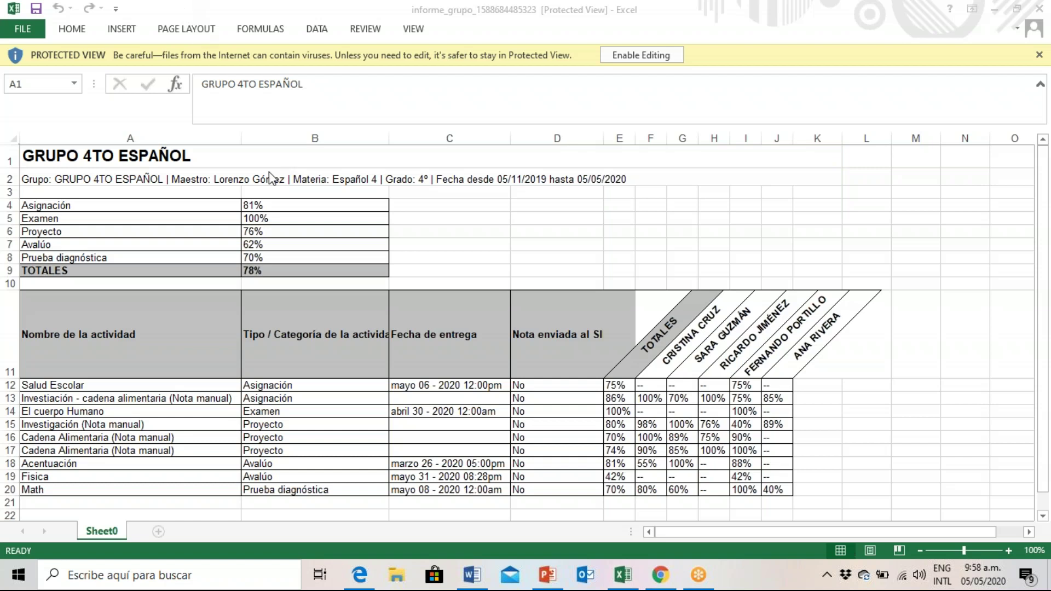
mouse_move(1048, 244)
left_mouse_down()
mouse_move(1048, 277)
mouse_move(1047, 257)
left_mouse_up()
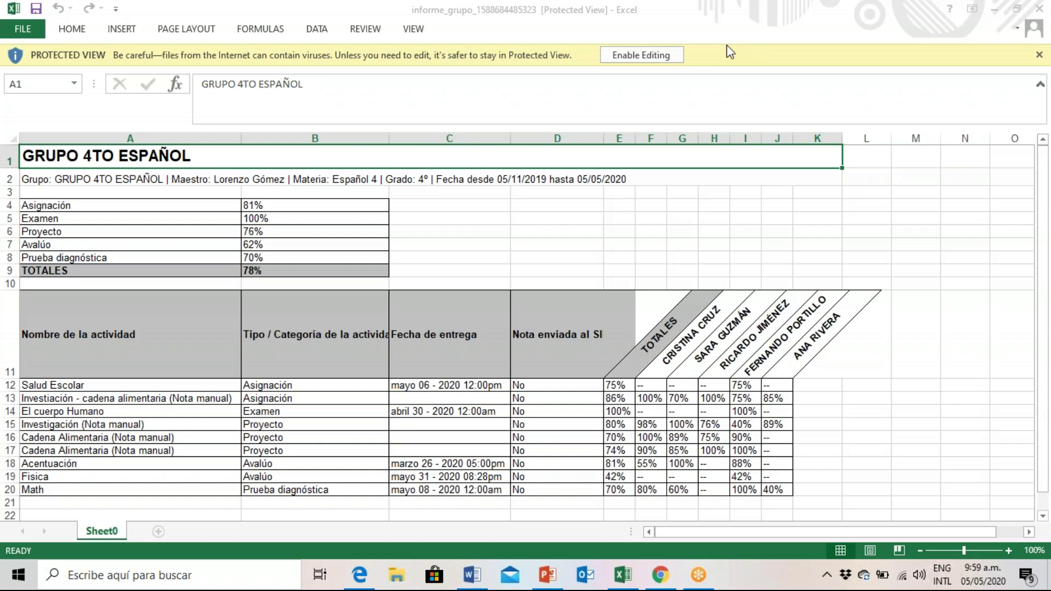
left_click(992, 12)
Step: Reopen the Grupo 4to español report from the groups page and examine its student averages table and category chart
left_click_drag(1046, 223, 1042, 102)
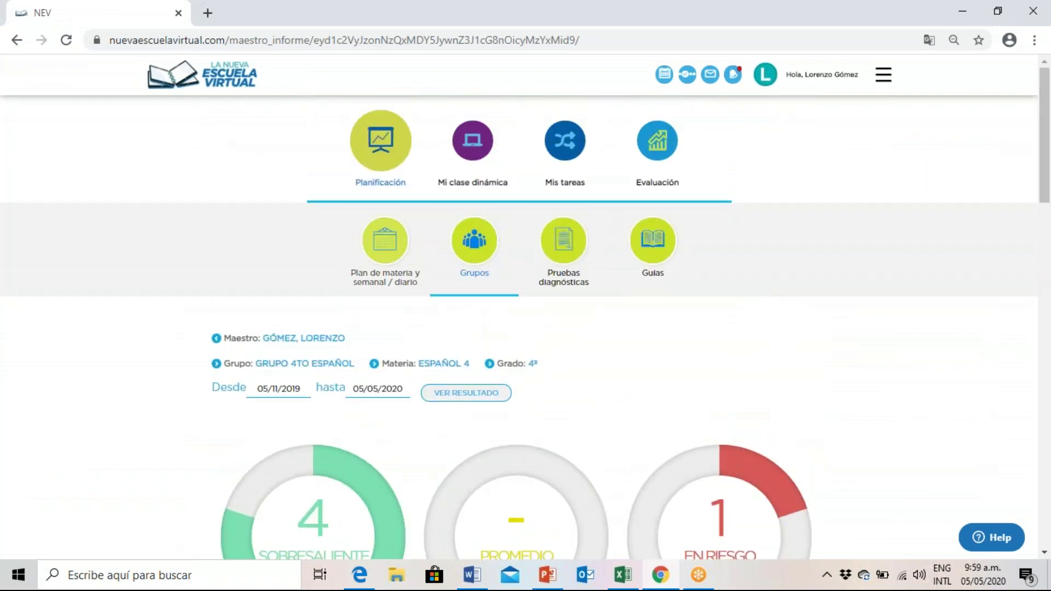
left_click(474, 250)
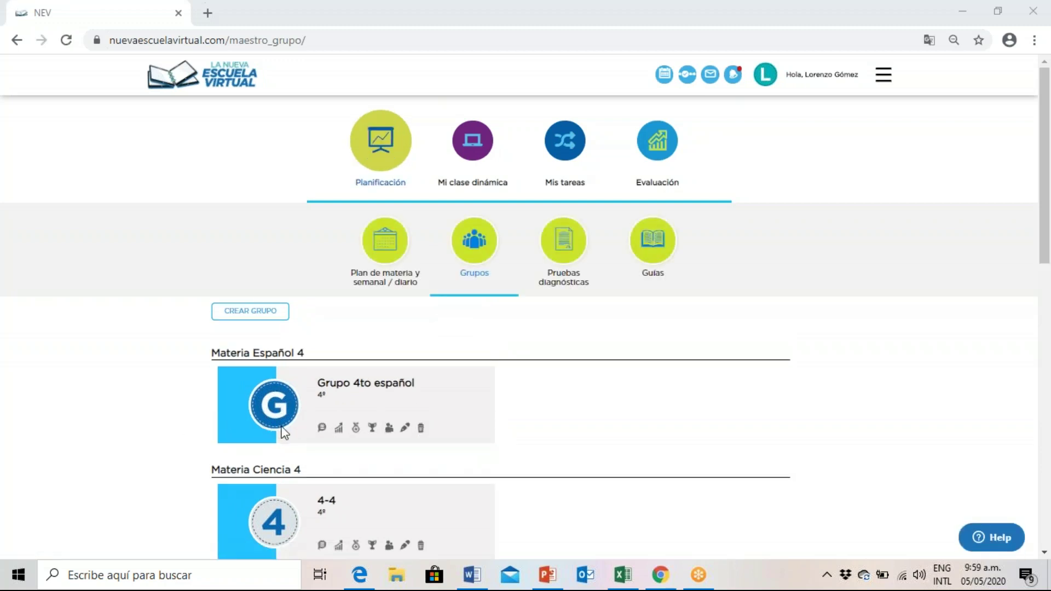
left_click(339, 433)
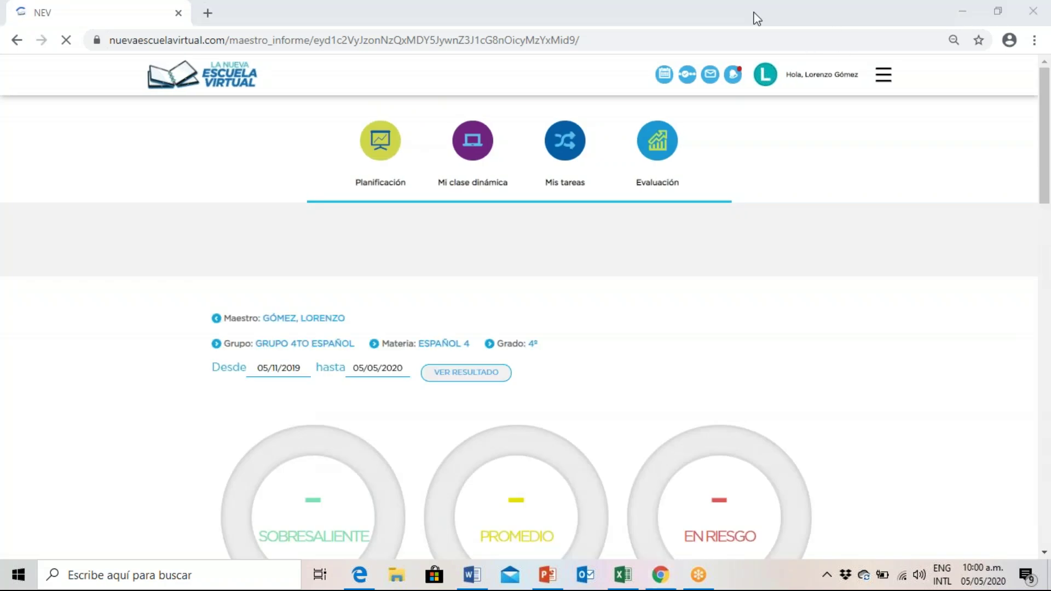
left_click_drag(1046, 92, 1047, 159)
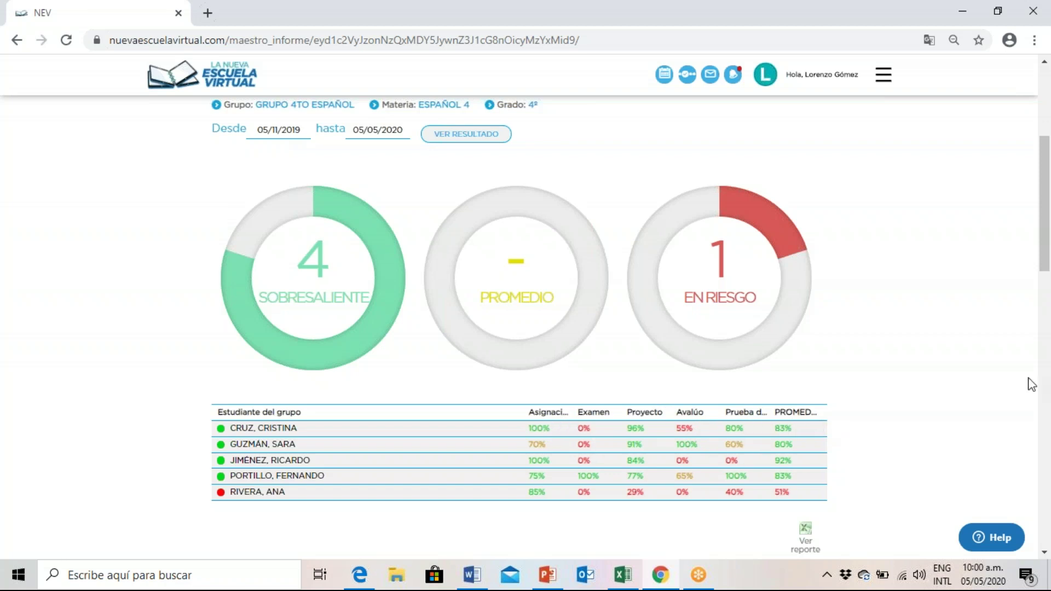
left_click_drag(1048, 264, 1049, 330)
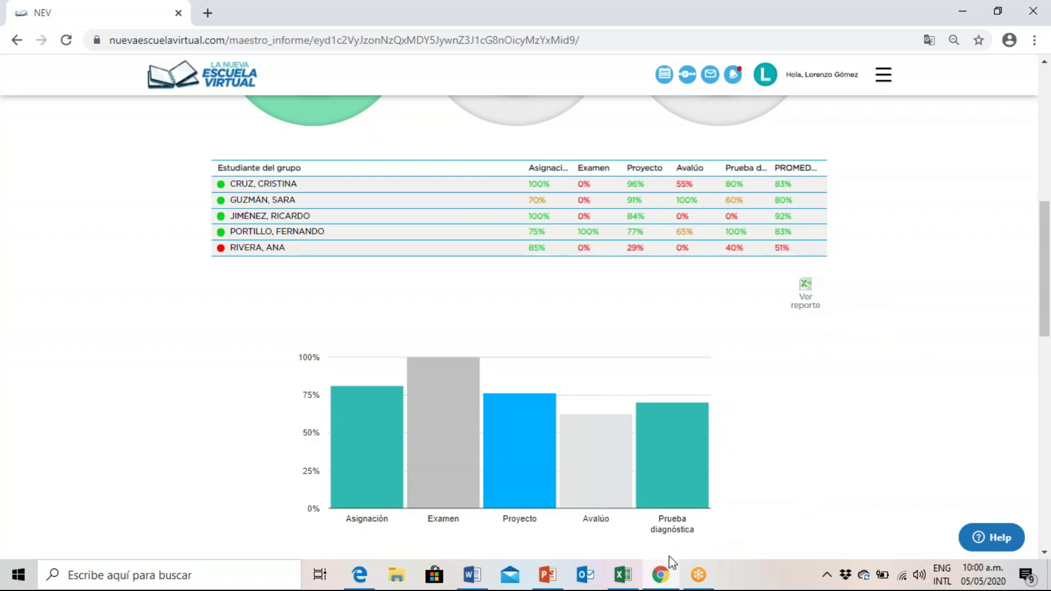
Step: Examine the activity grades per student in the exported Excel report and close the workbook
left_click(620, 576)
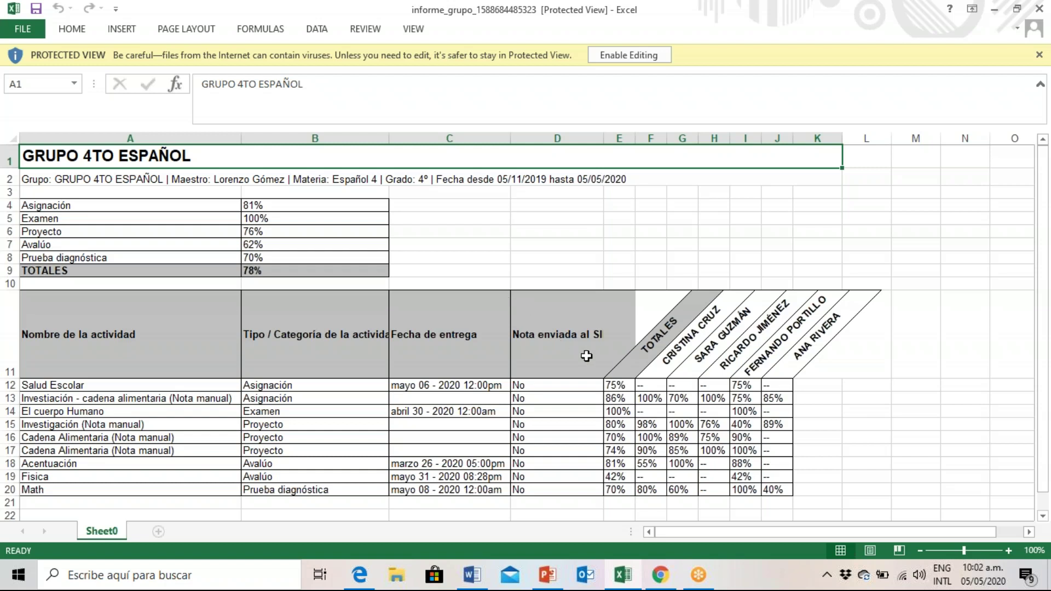
left_click(1043, 518)
left_click(1044, 517)
left_click(1044, 517)
left_click(1043, 517)
left_click(1043, 517)
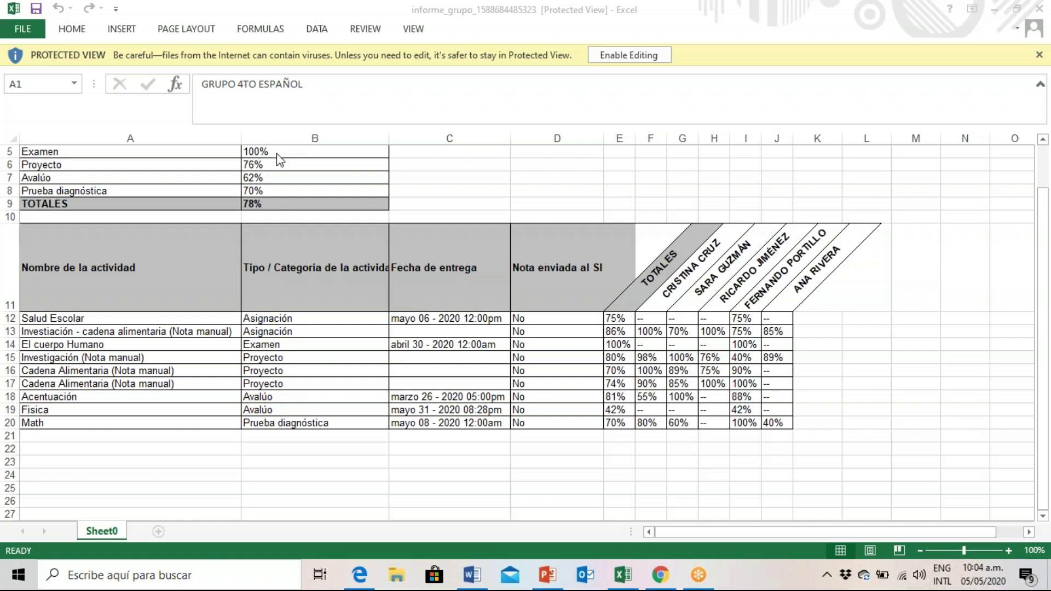
left_click(1040, 16)
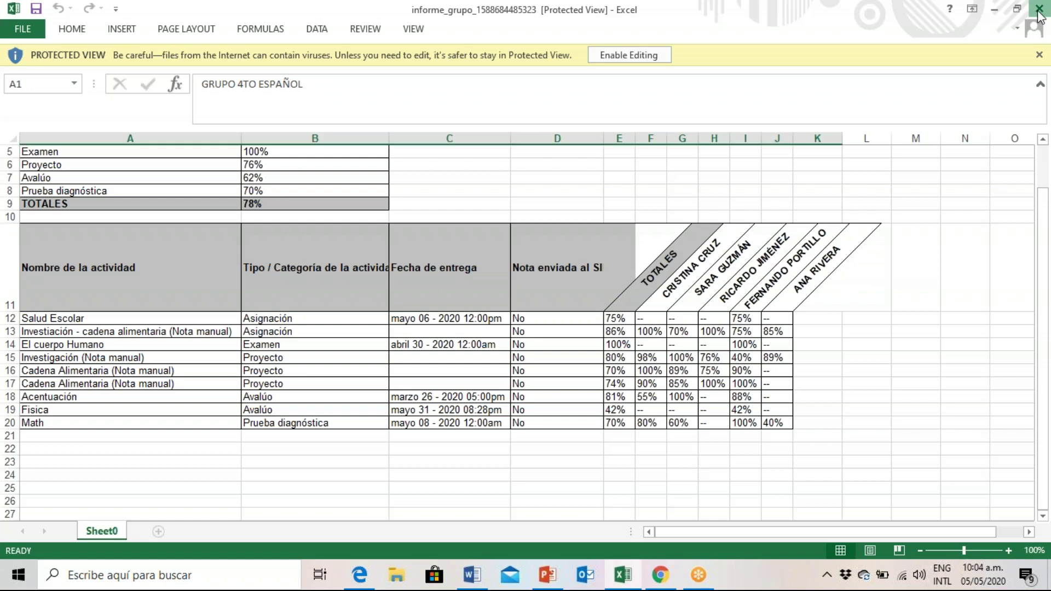
left_click(1039, 10)
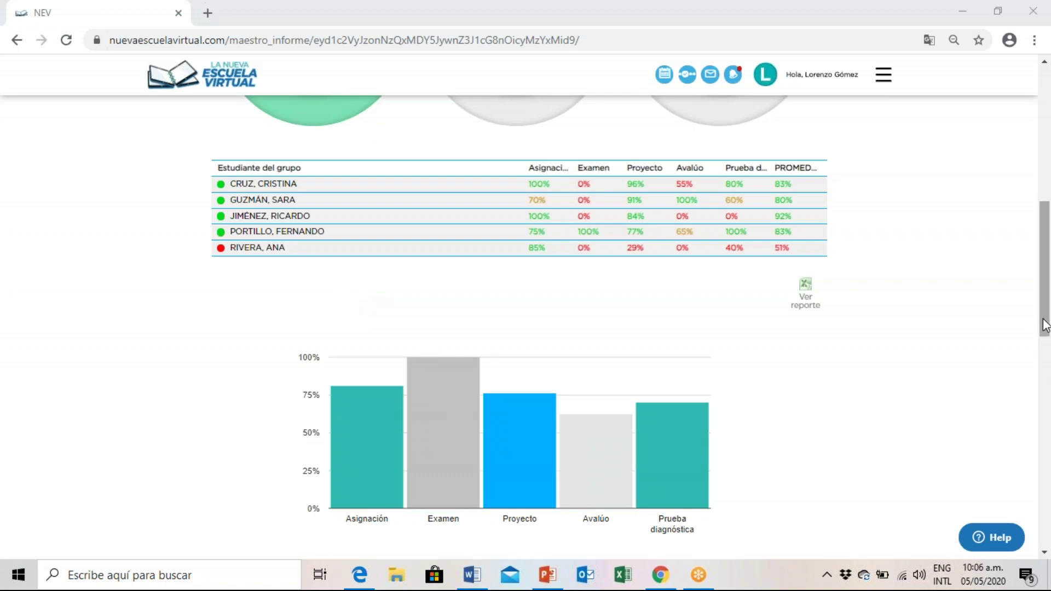
Step: Examine the Asignación, Examen and Proyecto activity lists below the category chart in the web report
left_click_drag(1046, 325, 1048, 401)
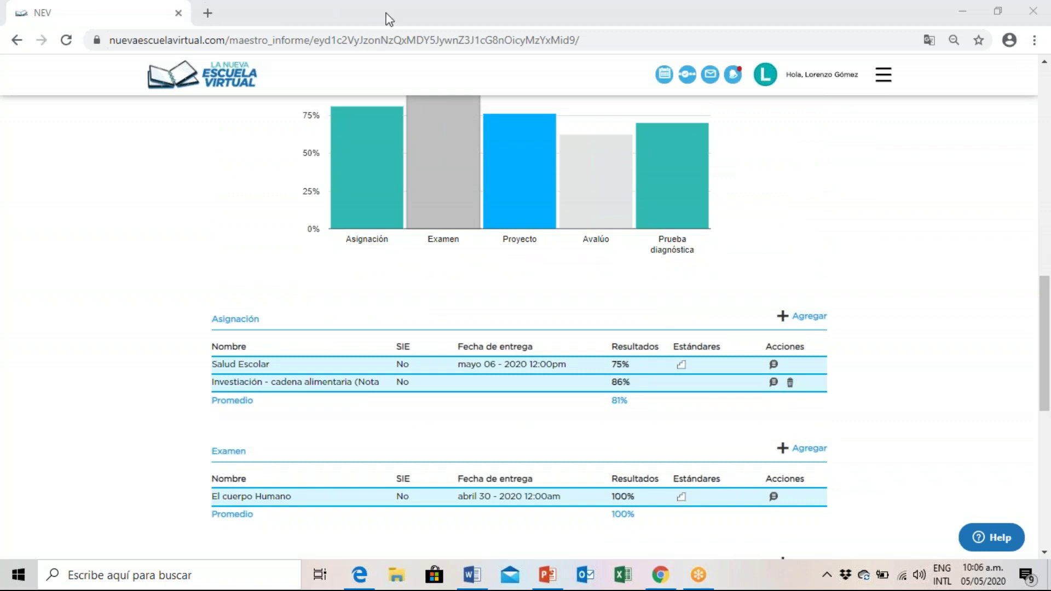
left_click_drag(1047, 293, 1047, 300)
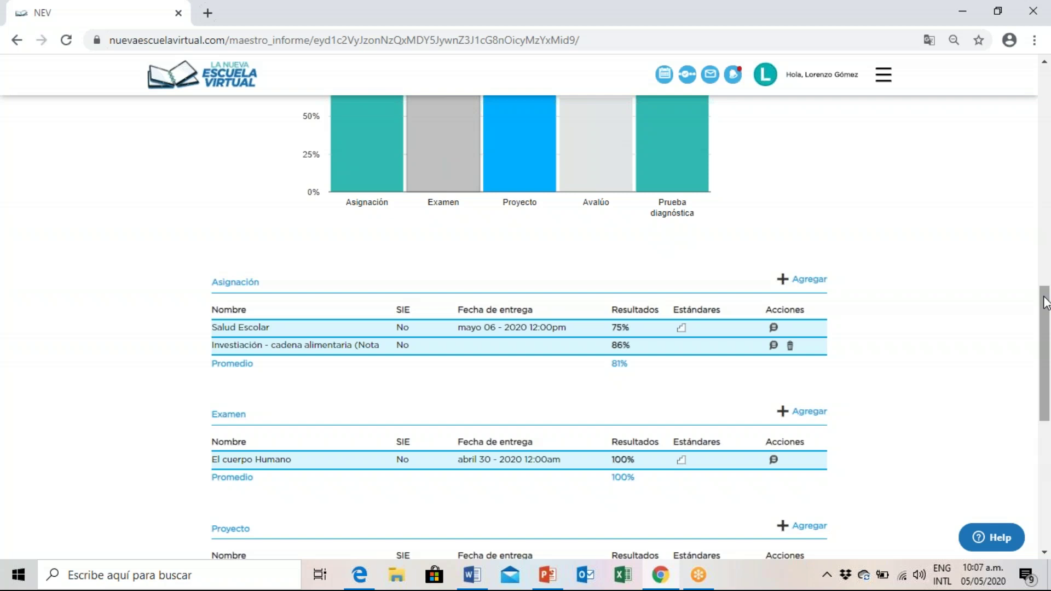
left_click_drag(1046, 303, 1046, 323)
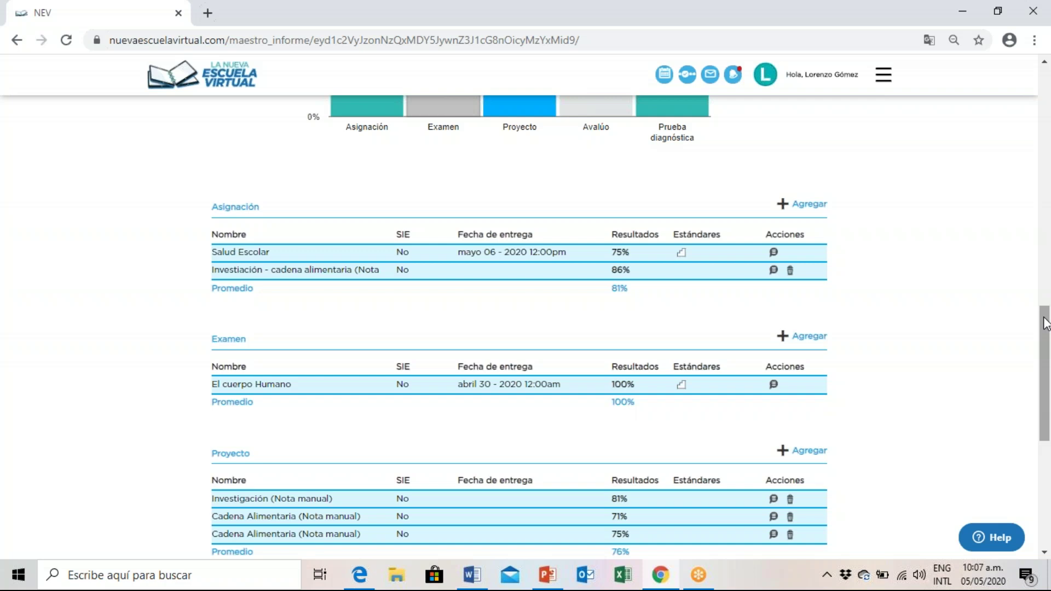
mouse_move(1046, 325)
left_mouse_down()
mouse_move(1046, 407)
mouse_move(1048, 328)
left_mouse_up()
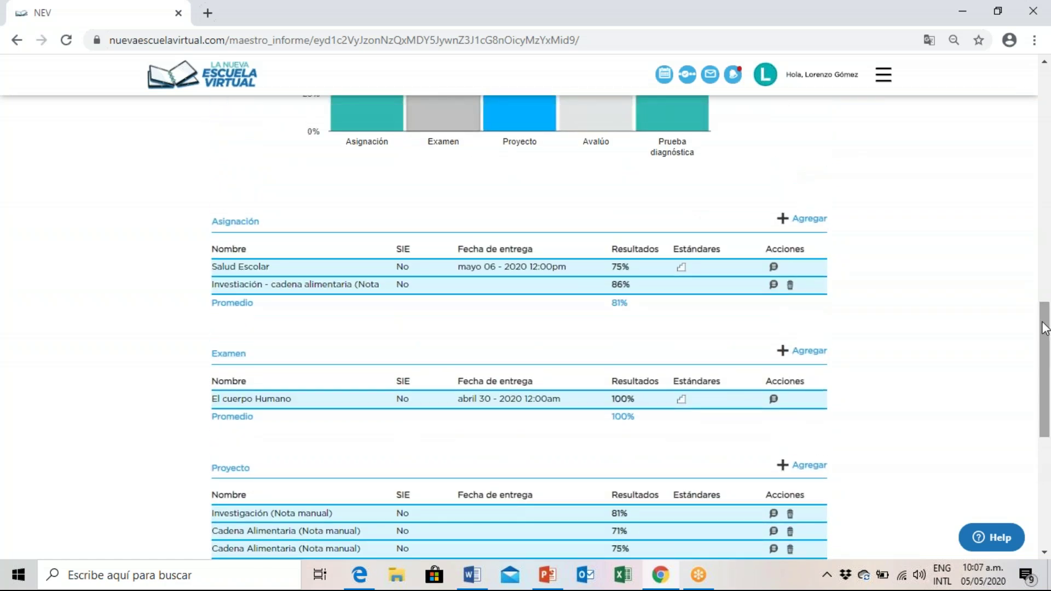
scroll(1046, 328, "down", 1)
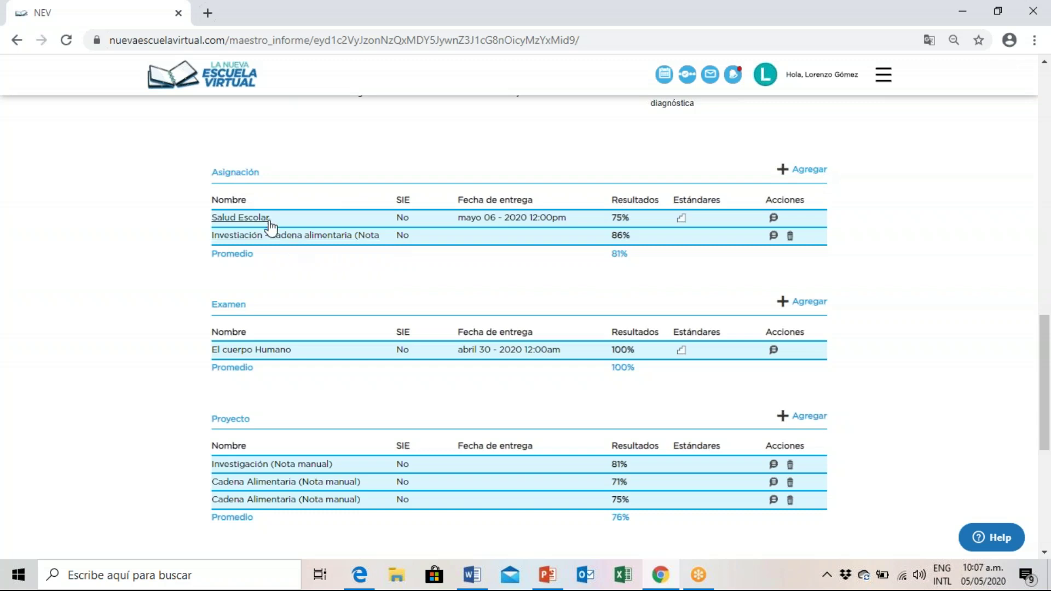
Step: View the manual grade form for Asignación and the individual student grades of Salud Escolar, and collapse both
left_click(804, 174)
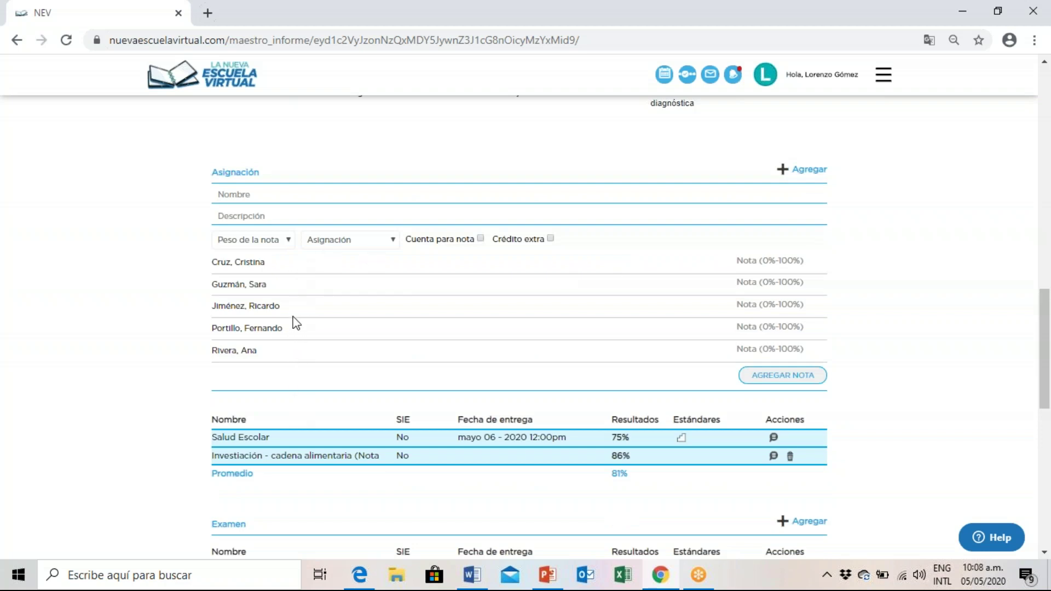
left_click(257, 196)
left_click(235, 441)
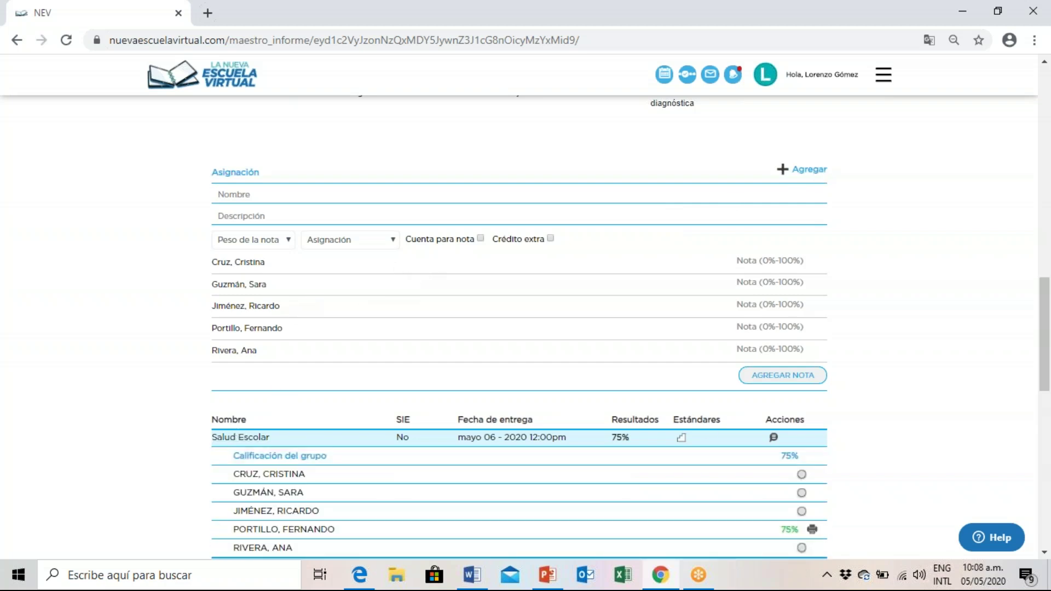
left_click_drag(1047, 296, 1045, 351)
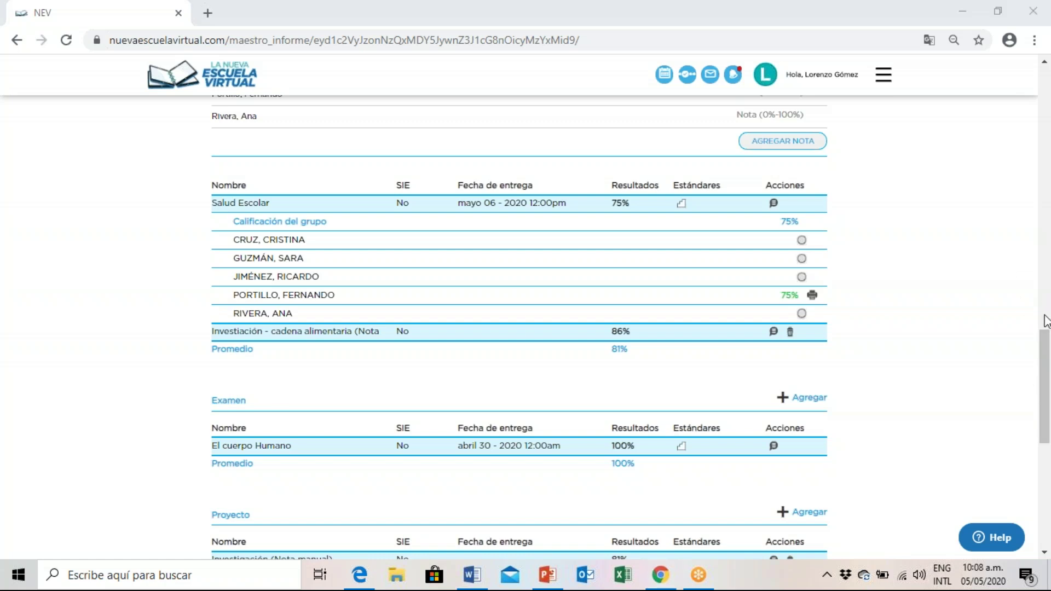
left_click_drag(1048, 350, 1047, 268)
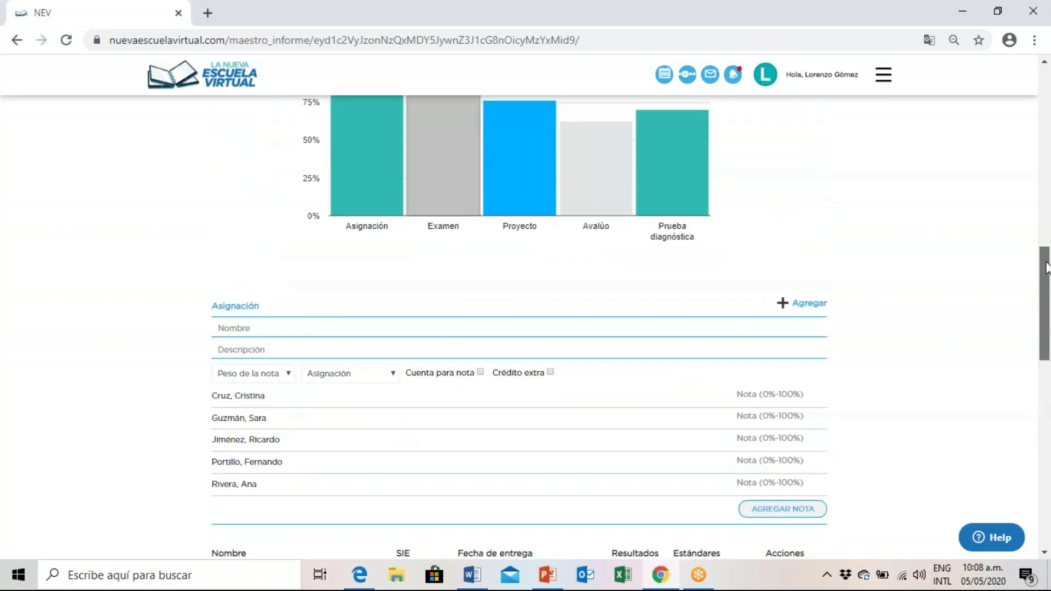
left_click(817, 308)
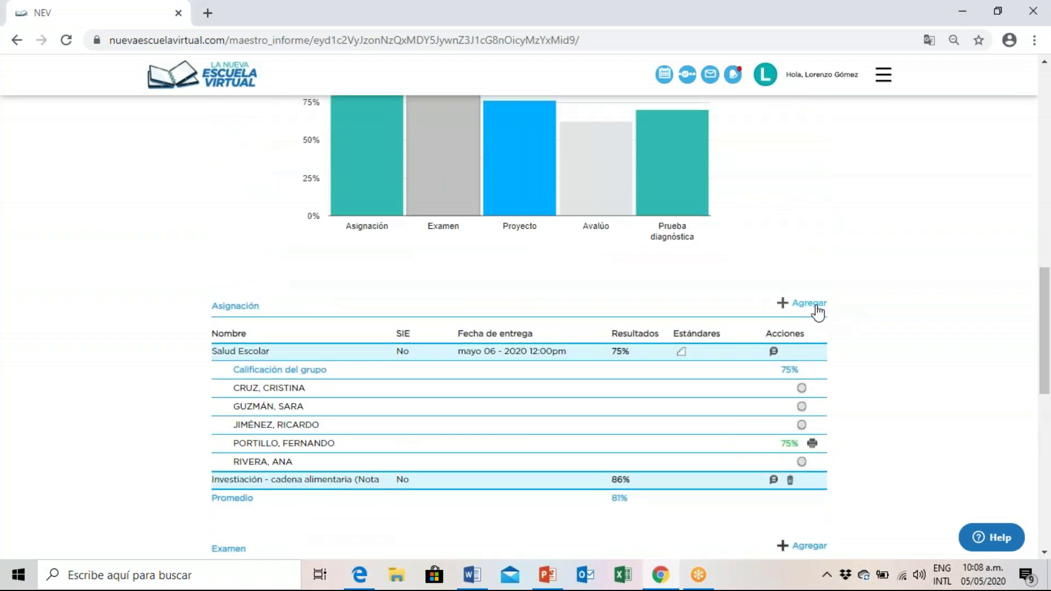
left_click(232, 354)
left_click_drag(1047, 335, 1047, 355)
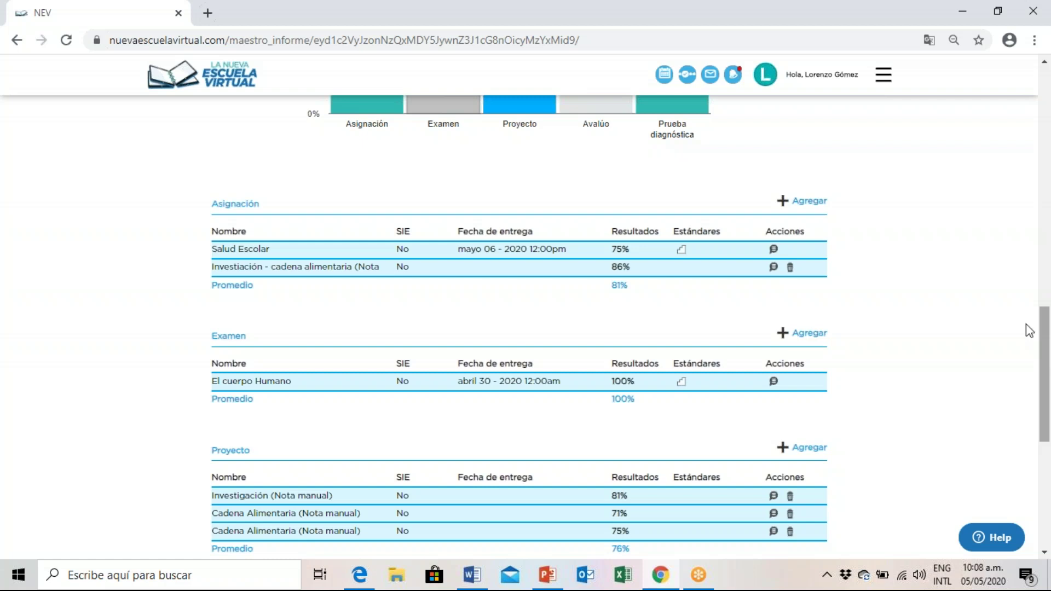
Step: Open the report of Grupo 4to español again from the groups page and go to its activity lists
left_click_drag(1046, 348, 1045, 138)
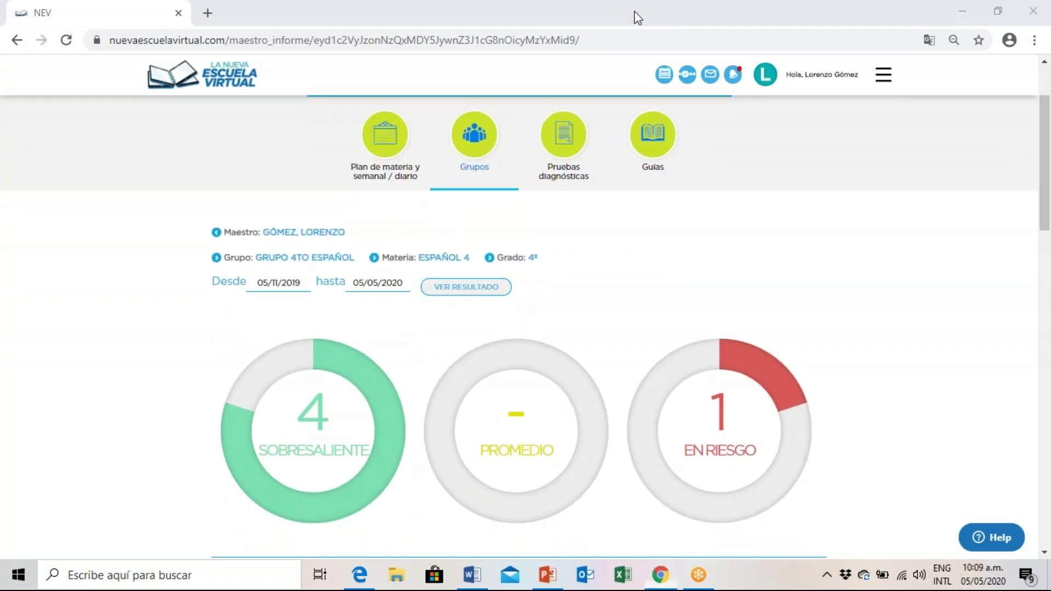
left_click(471, 148)
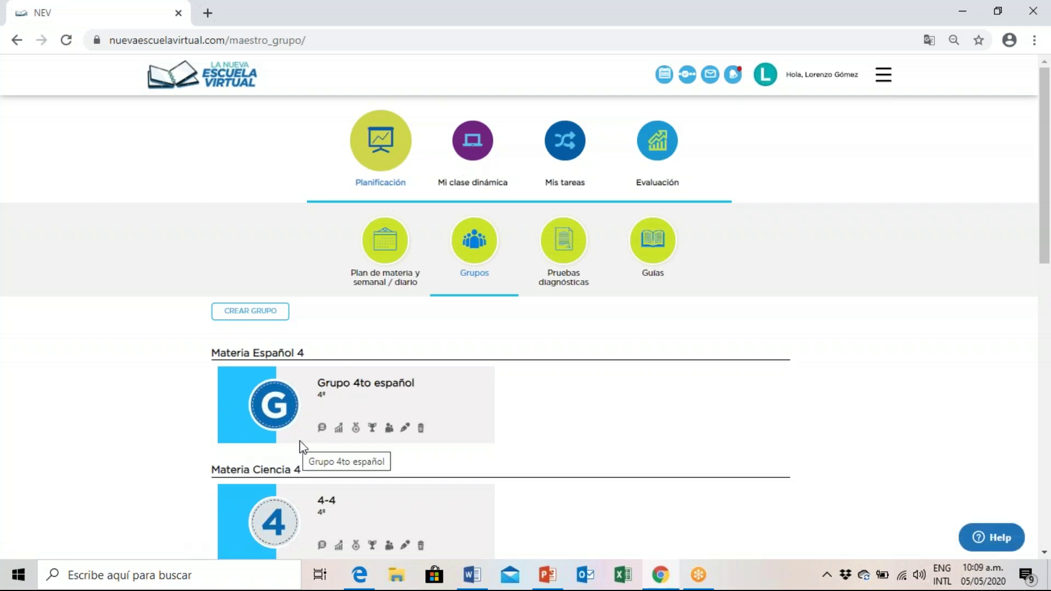
left_click(339, 433)
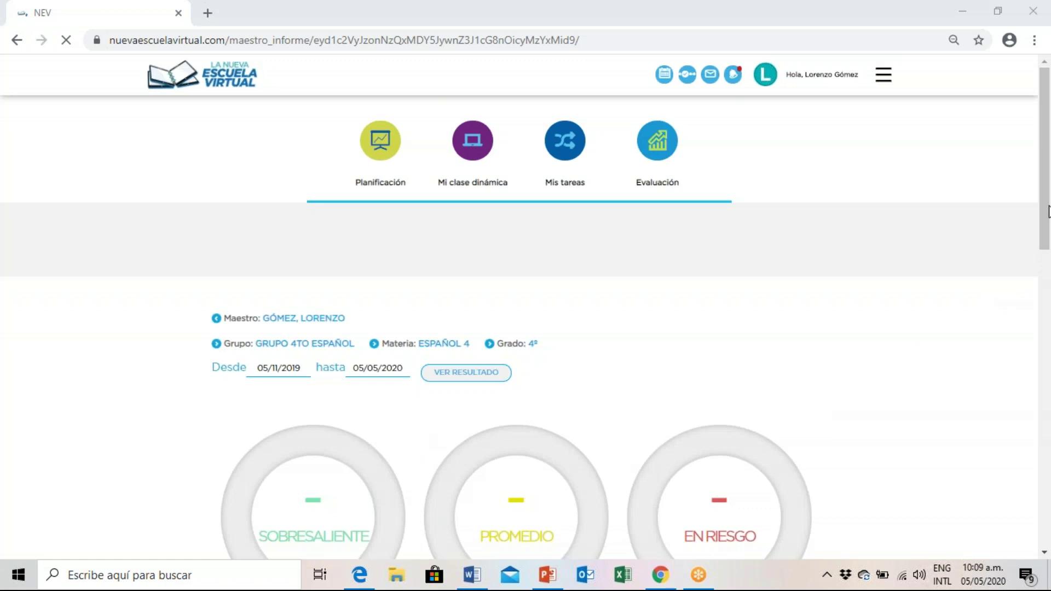
scroll(1047, 200, "down", 2)
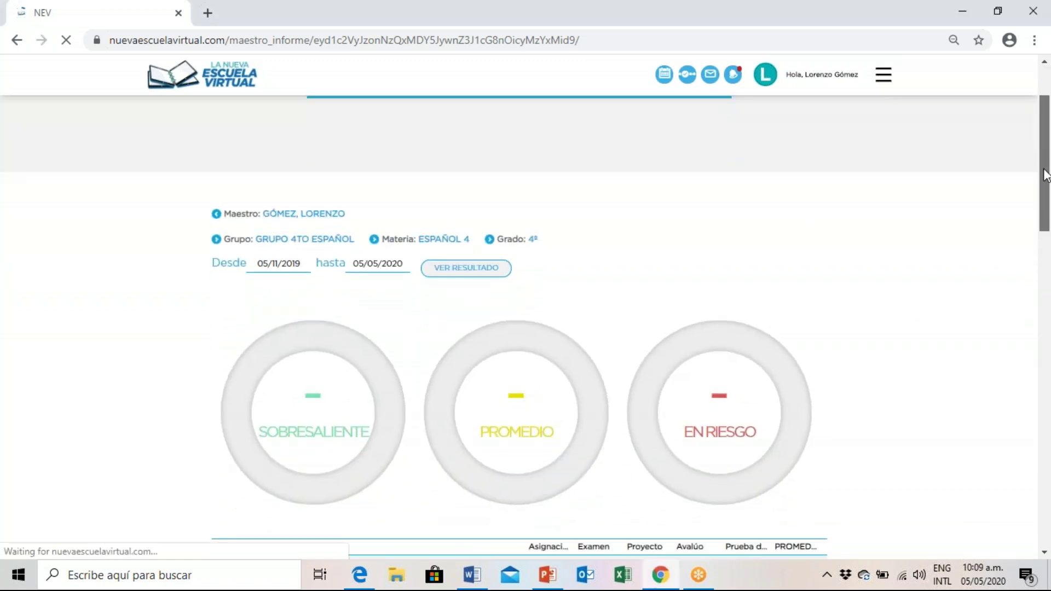
scroll(1047, 202, "down", 6)
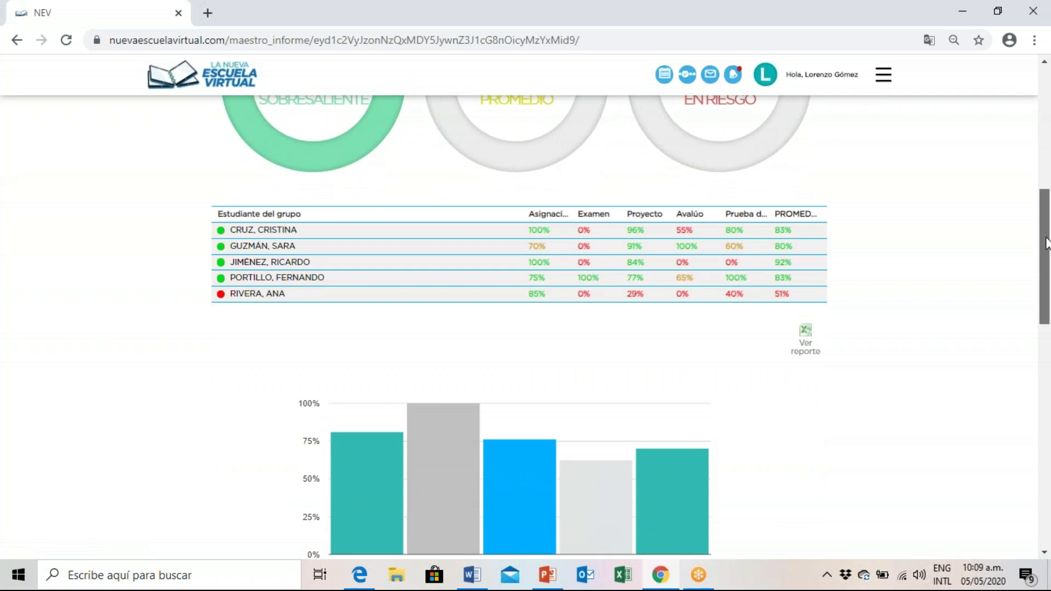
scroll(1047, 241, "down", 7)
left_click_drag(1047, 330, 1047, 358)
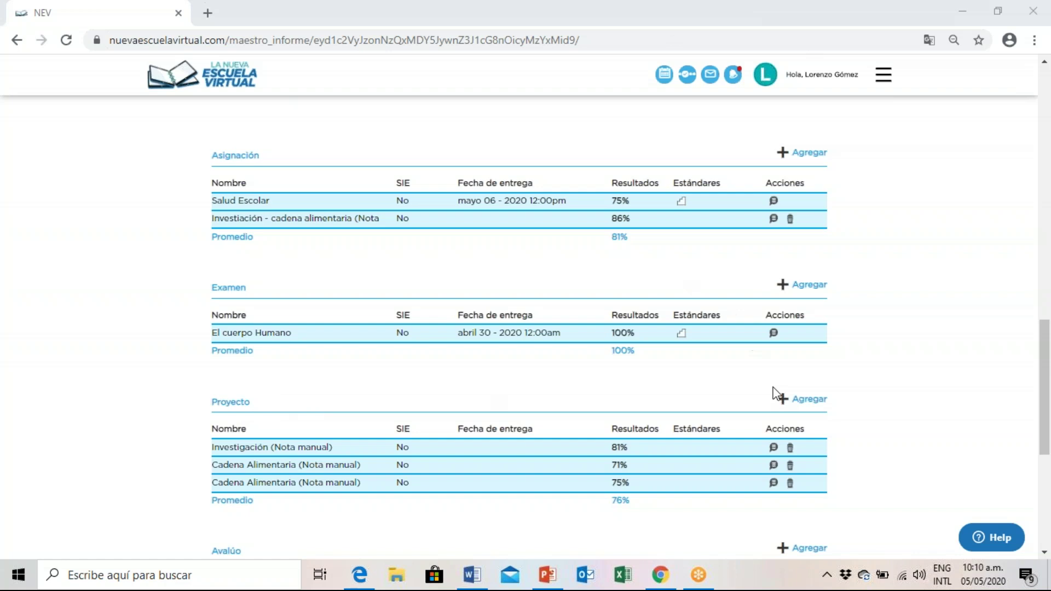
Step: Start a new manual grade under Proyecto and name it "Fracciones Homogeneas y Heterogeneas"
left_click(816, 403)
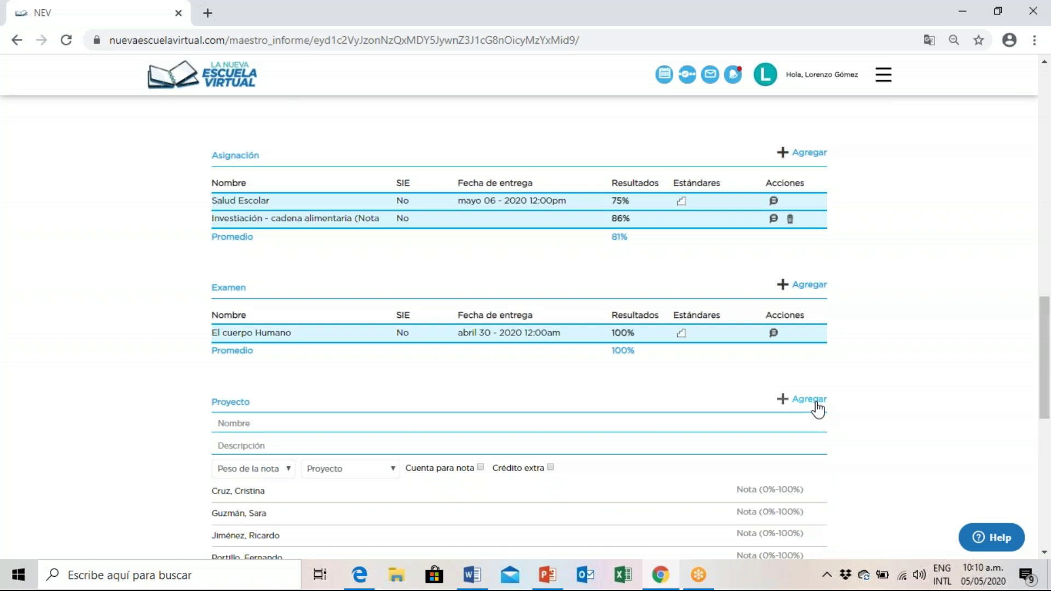
left_click_drag(1046, 326, 1046, 370)
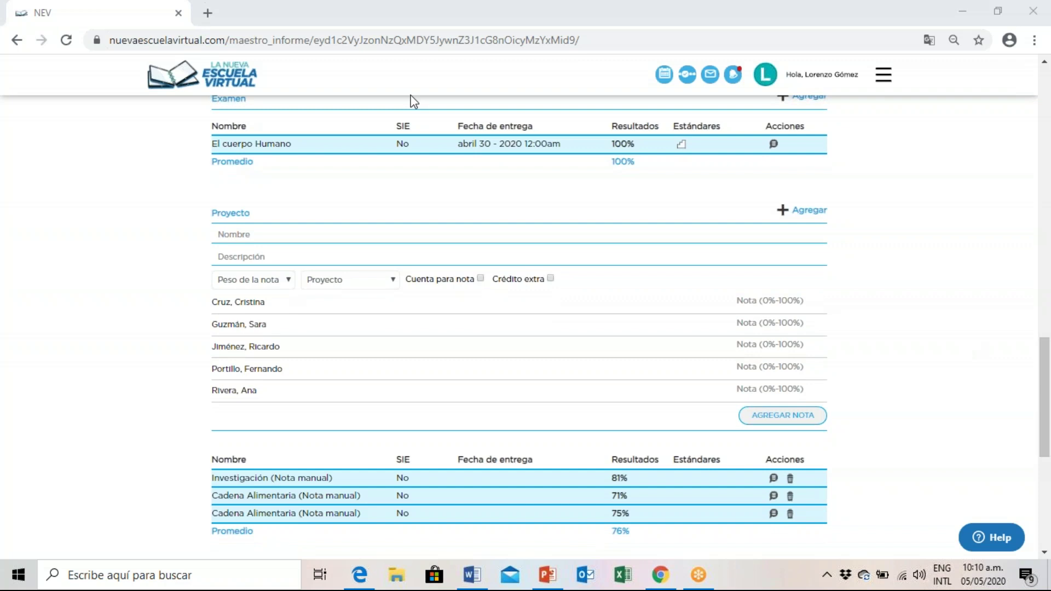
left_click(234, 231)
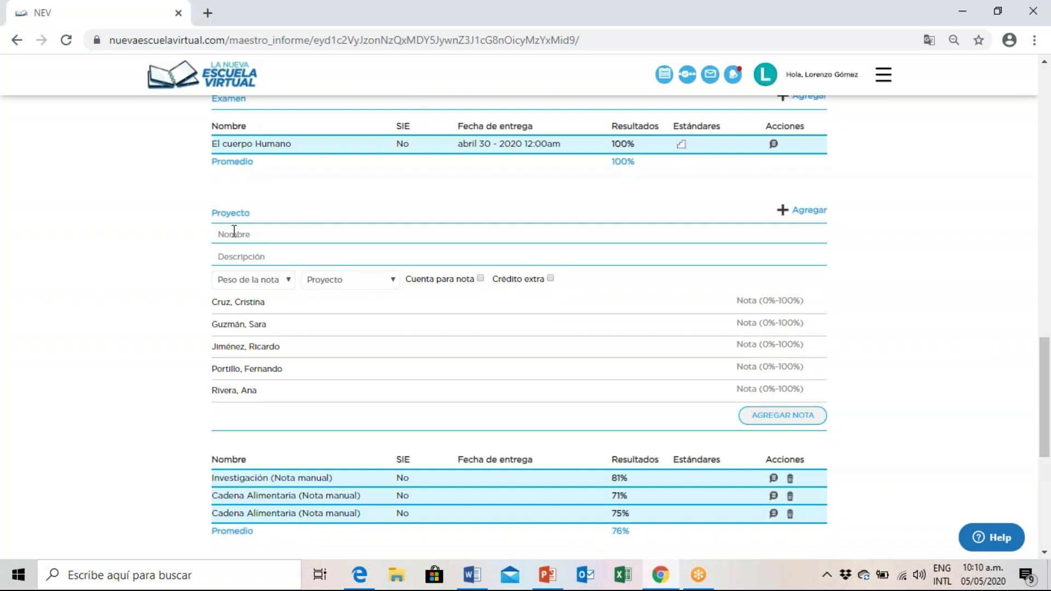
type("Fracciones")
type("Home")
key("BackSpace")
type("ogeneas y h")
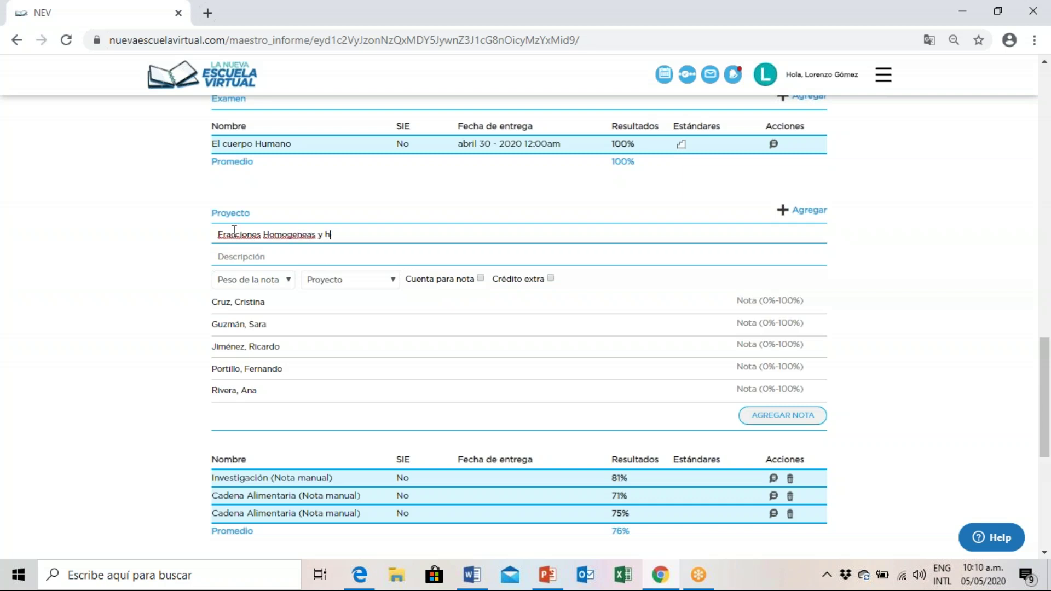
key("BackSpace")
type("Heterogeneas")
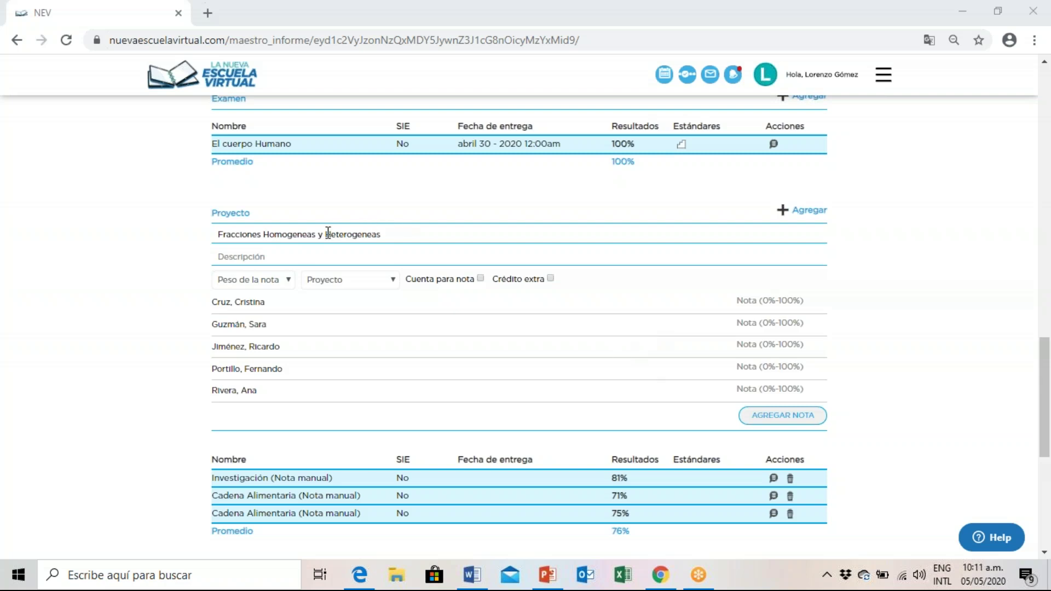
Step: Set the weight of the new project grade to 1, leaving the description empty
left_click(282, 257)
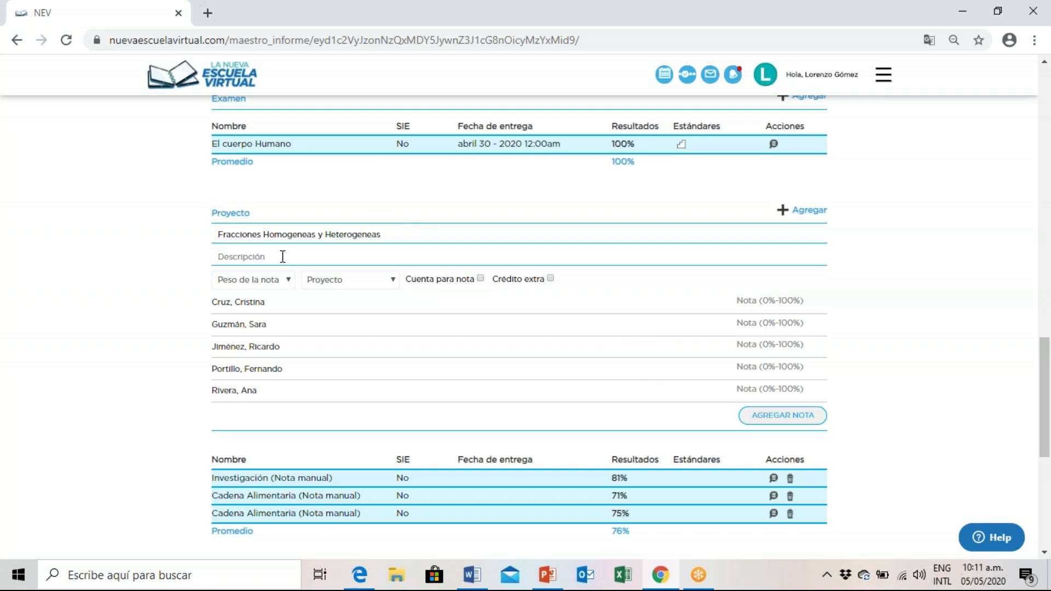
left_click(291, 285)
left_click(266, 296)
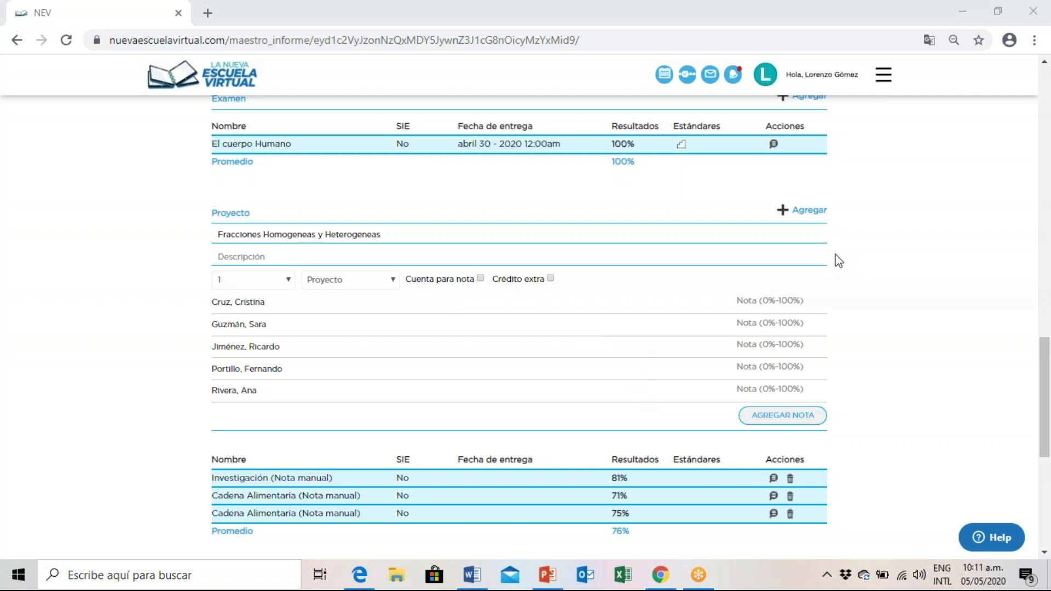
Step: Enter the project grades 100, 87, 85, 95 and 100 for the five students in list order
left_click(788, 300)
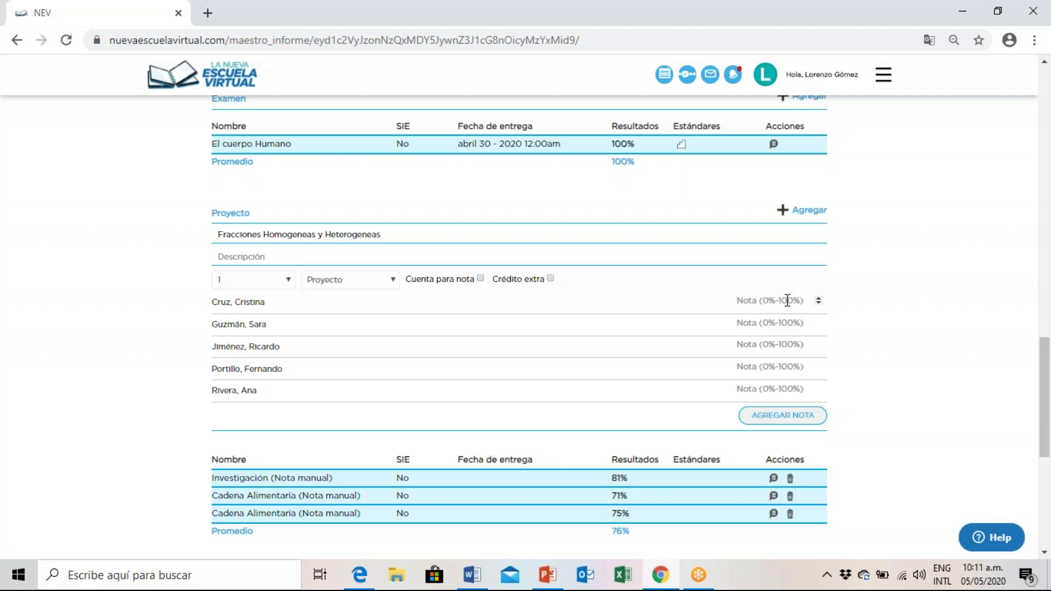
type("100")
left_click(775, 324)
type("87")
left_click(755, 344)
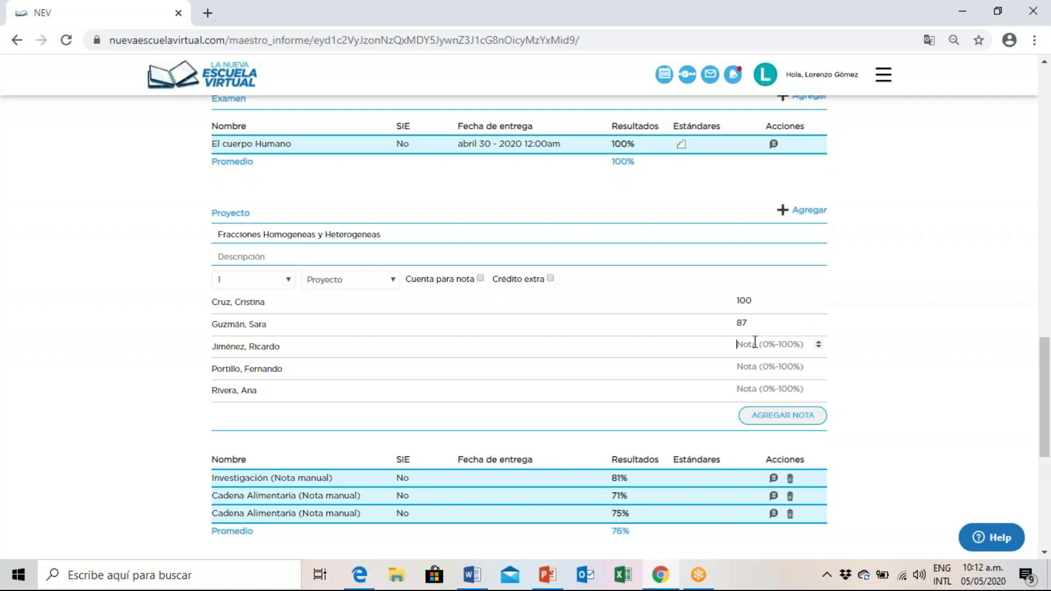
type("85")
left_click(756, 364)
type("95")
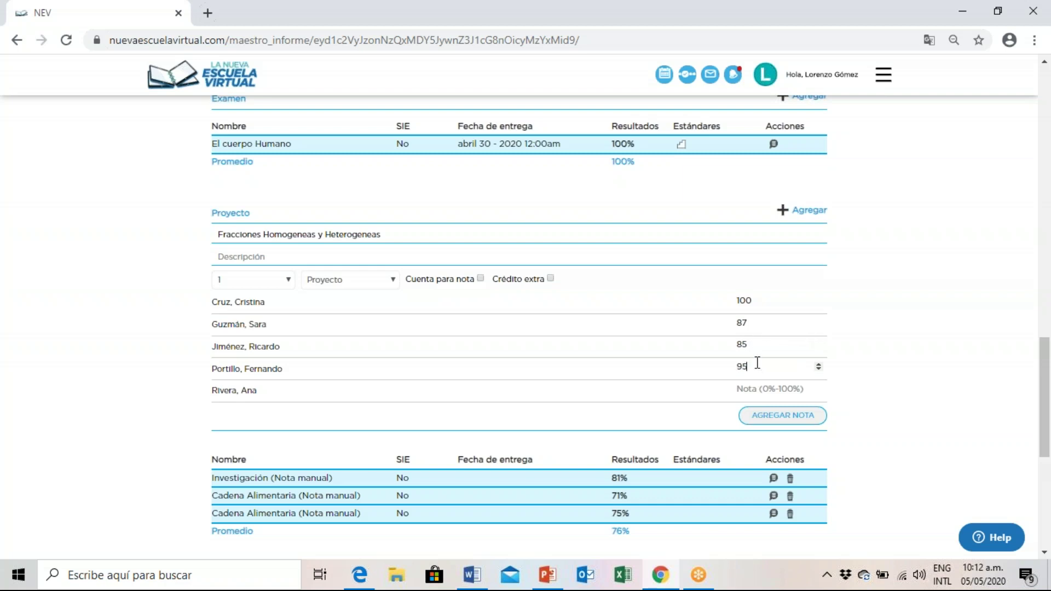
left_click(758, 390)
type("100")
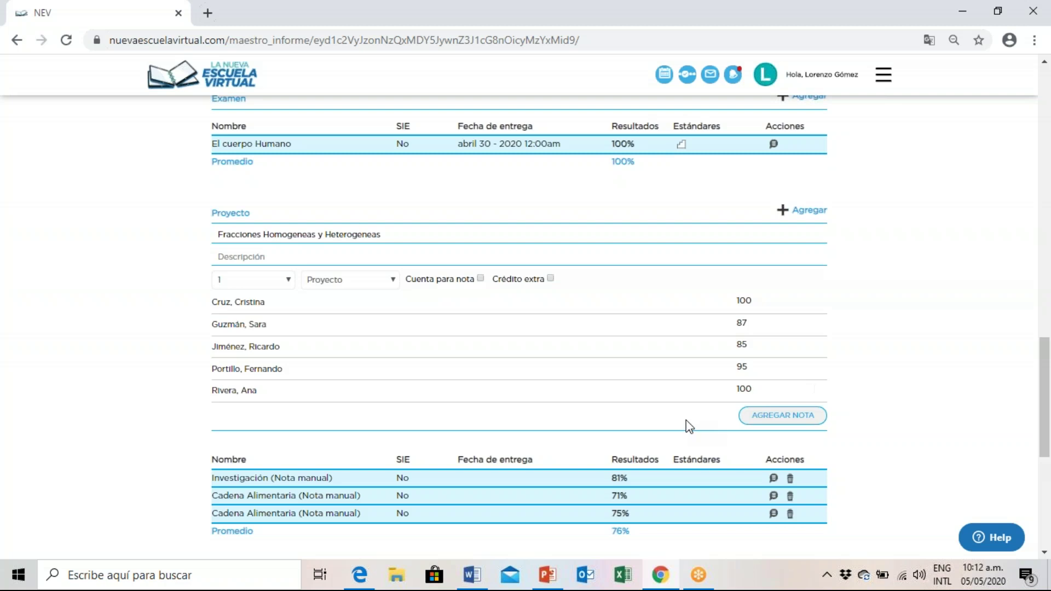
scroll(1047, 410, "down", 3)
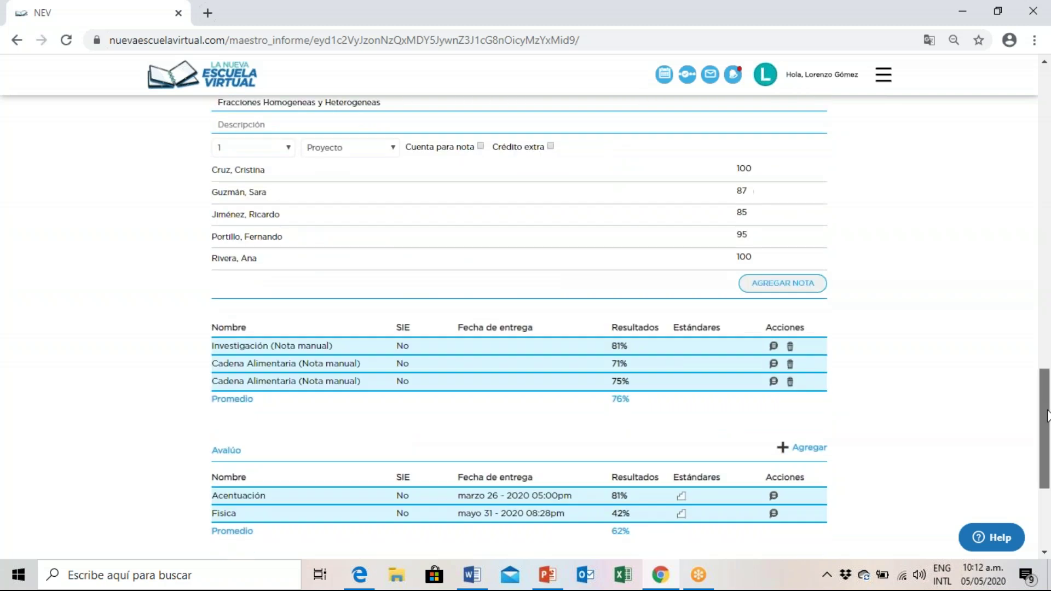
scroll(1046, 411, "up", 2)
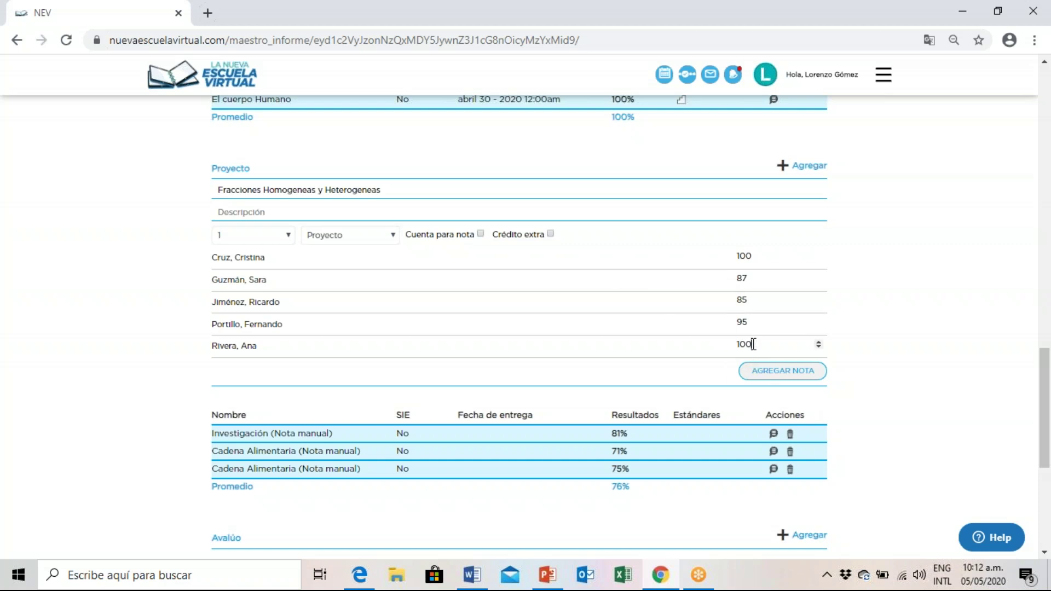
Step: Change the last student's project grade to N/A
left_click_drag(754, 345, 731, 350)
left_click(818, 347)
left_click(819, 342)
left_click(819, 348)
left_click(820, 349)
left_click(820, 349)
left_click(819, 349)
left_click(820, 349)
left_click(819, 349)
left_click(820, 349)
left_click(820, 349)
left_click(820, 349)
left_click_drag(771, 347, 723, 348)
type("0")
left_click(819, 349)
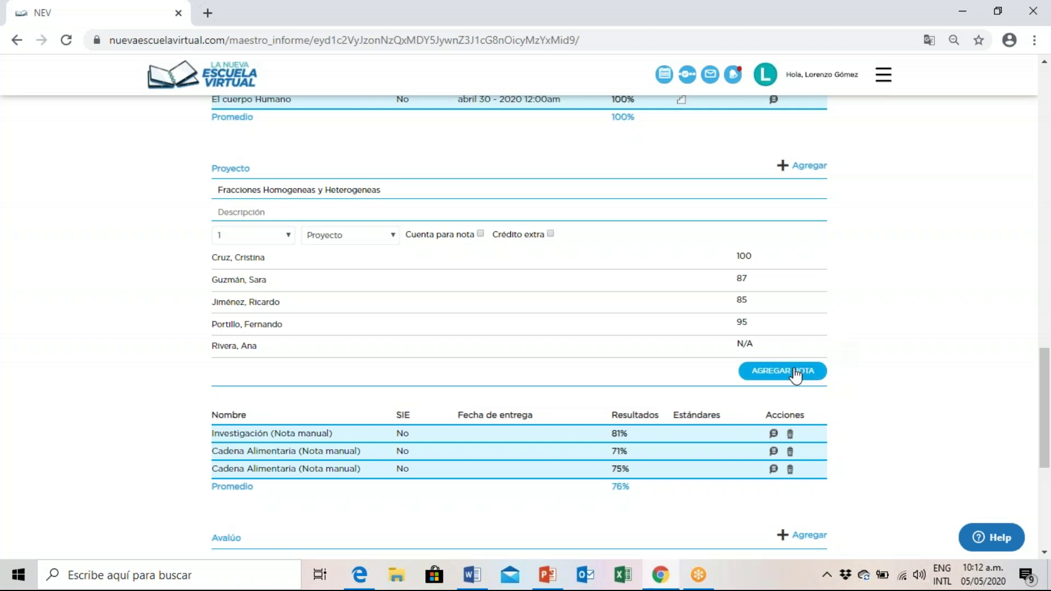
Step: Add the completed manual grade, confirm it, and return to the Proyecto list in the report
left_click(771, 373)
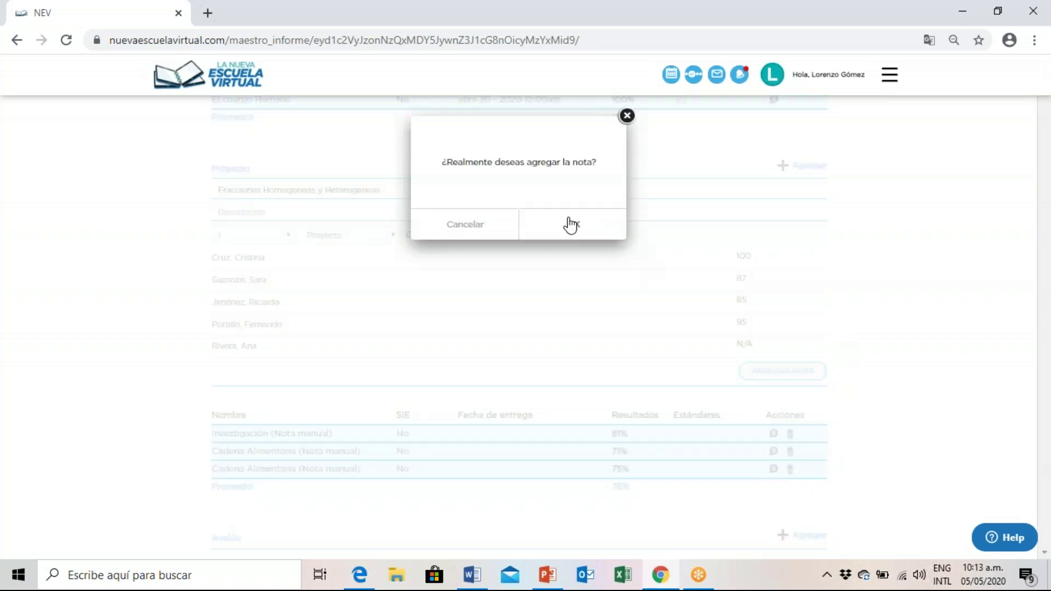
left_click(573, 225)
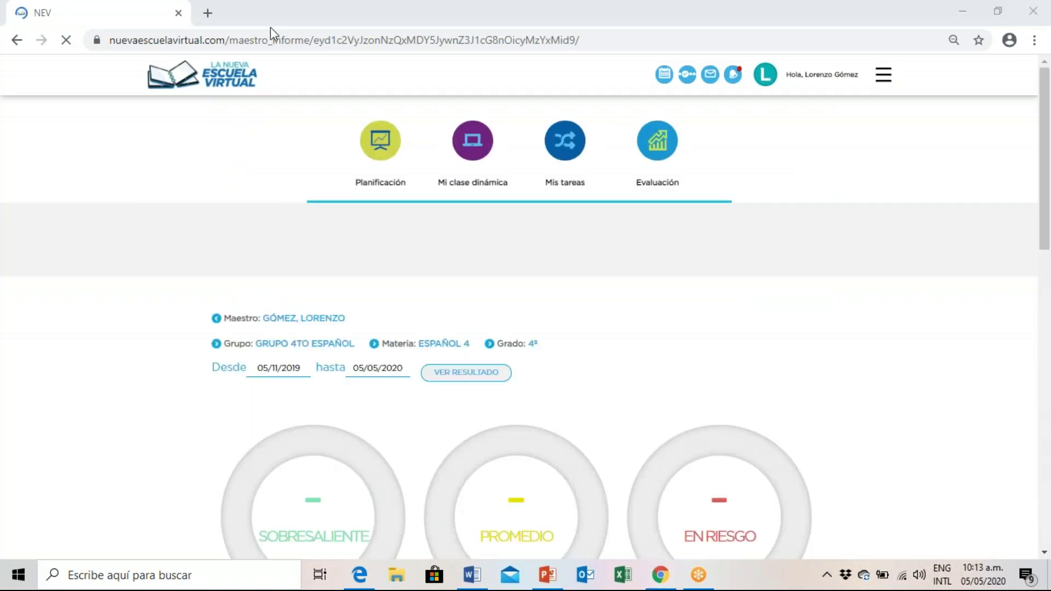
scroll(587, 265, "down", 15)
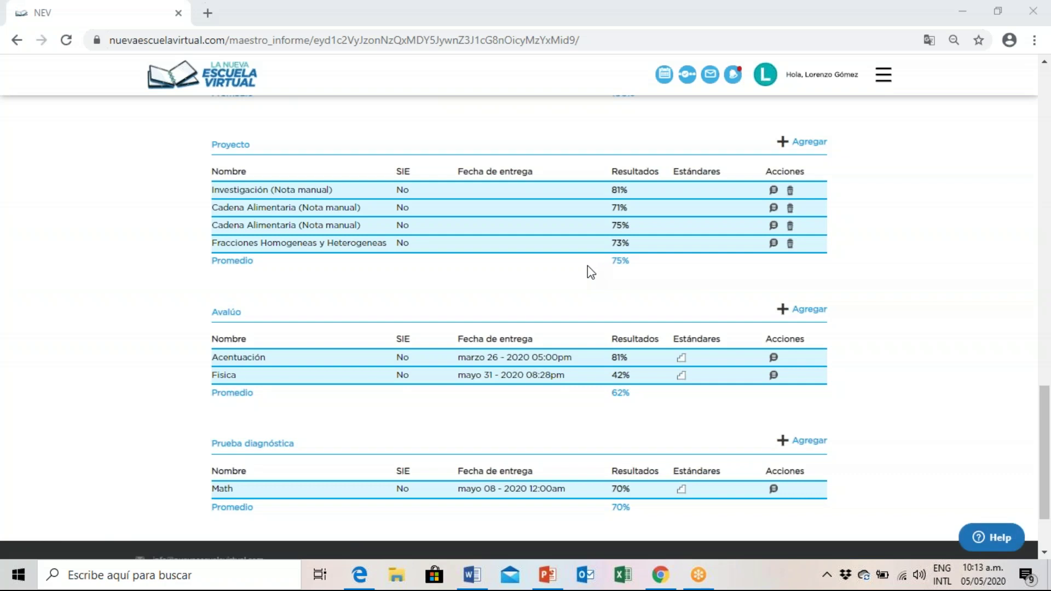
Step: Review the students' averages per category and the category chart in the report of Grupo 4to español
left_click(1046, 430)
left_click_drag(1047, 430, 1049, 248)
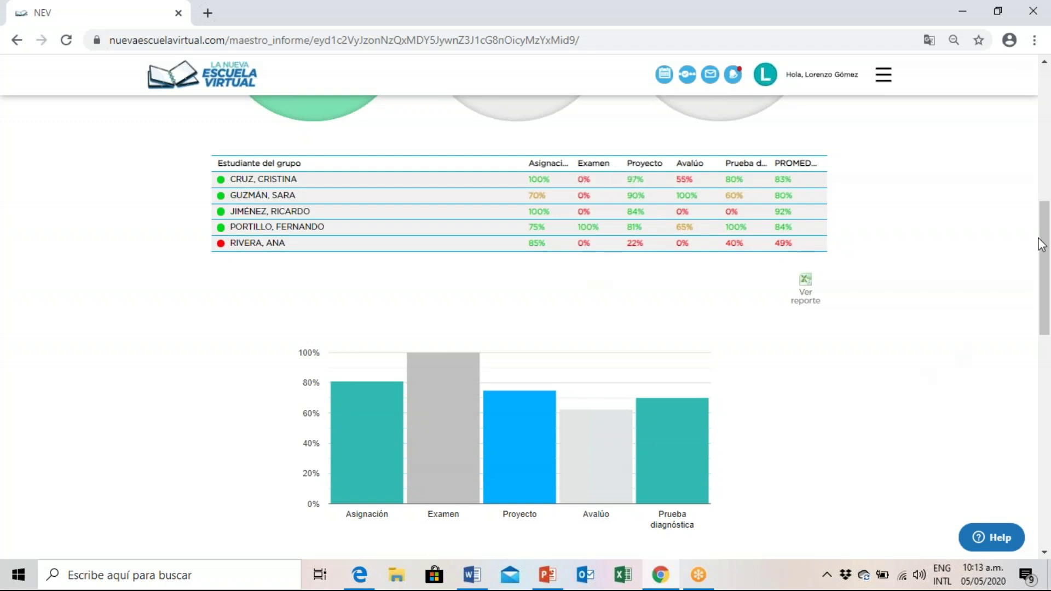
left_click_drag(1042, 245, 1046, 357)
scroll(527, 320, "up", 8)
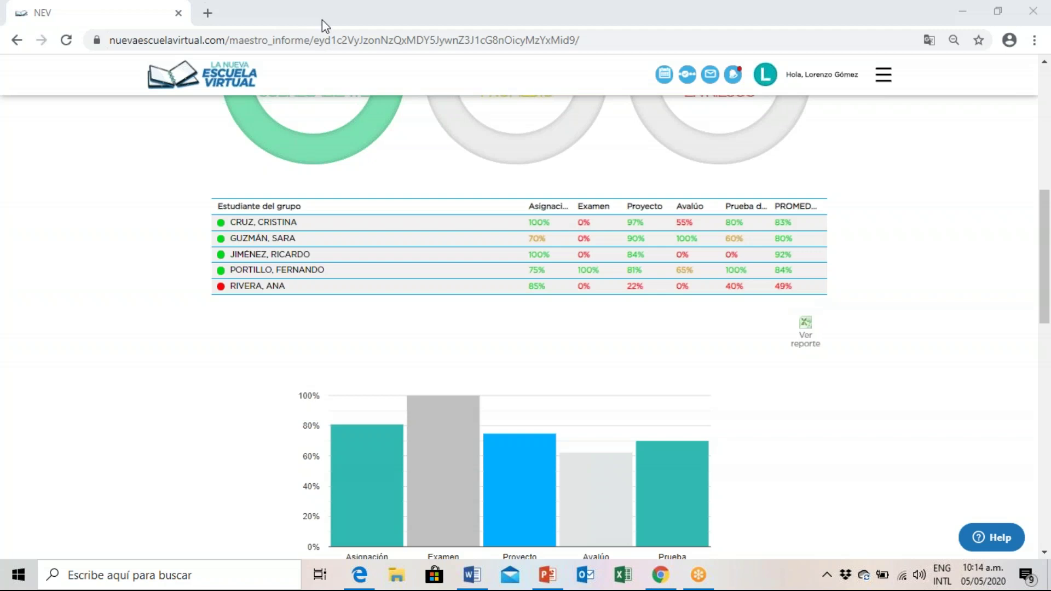
left_click_drag(1046, 234, 1049, 76)
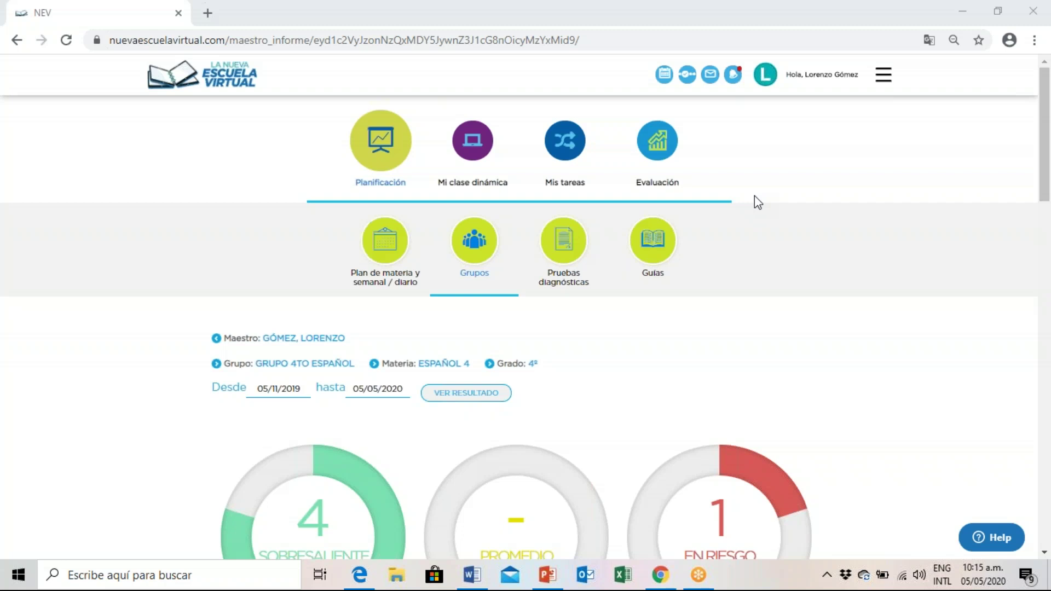
Step: Open Pruebas diagnósticas and look through the history of diagnostic tests sent
left_click(570, 241)
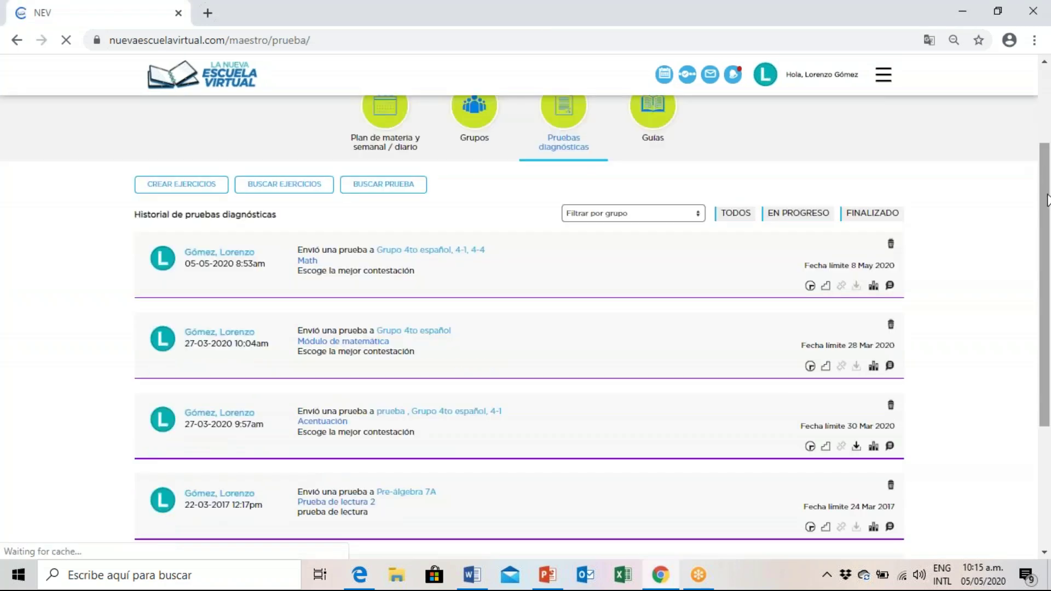
scroll(1049, 238, "down", 2)
scroll(1049, 238, "down", 3)
scroll(1048, 203, "up", 3)
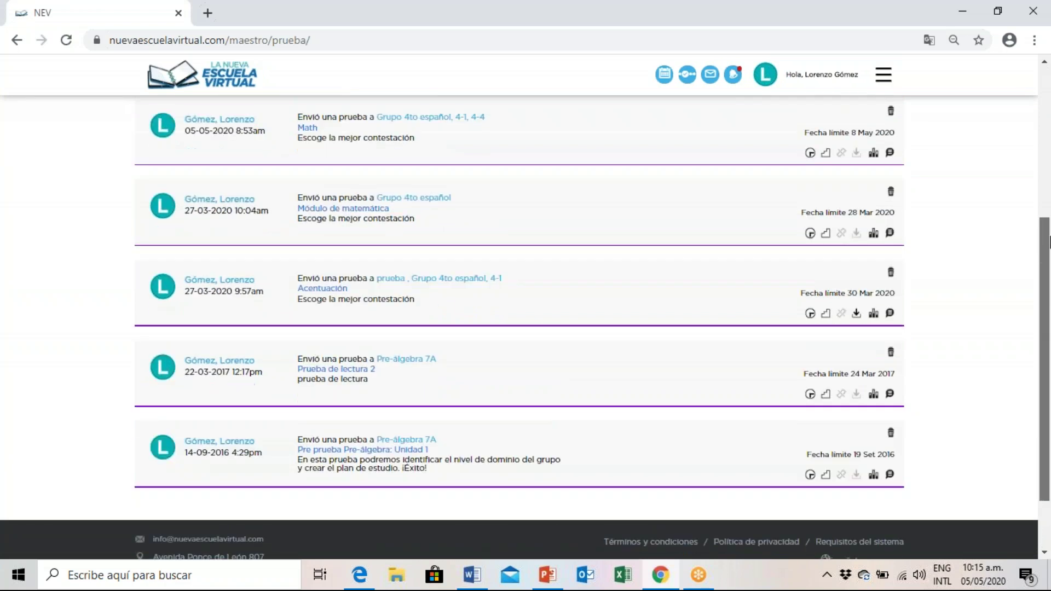
scroll(1047, 203, "up", 2)
left_click_drag(1048, 146, 1049, 108)
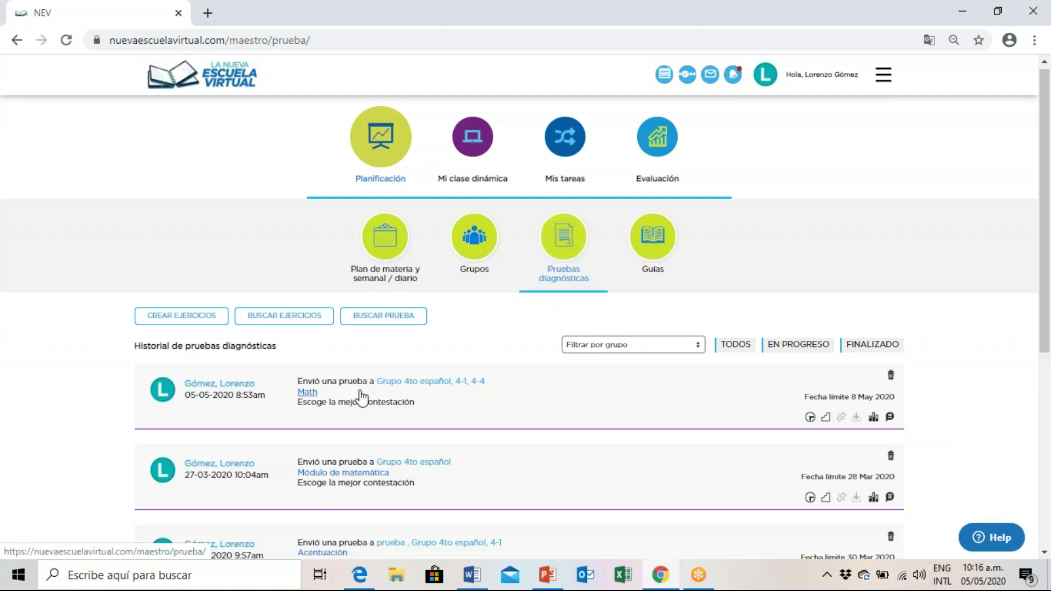
Step: Expand the group and student results of the Math diagnostic test and check Grupo 4to español's performance
left_click(873, 419)
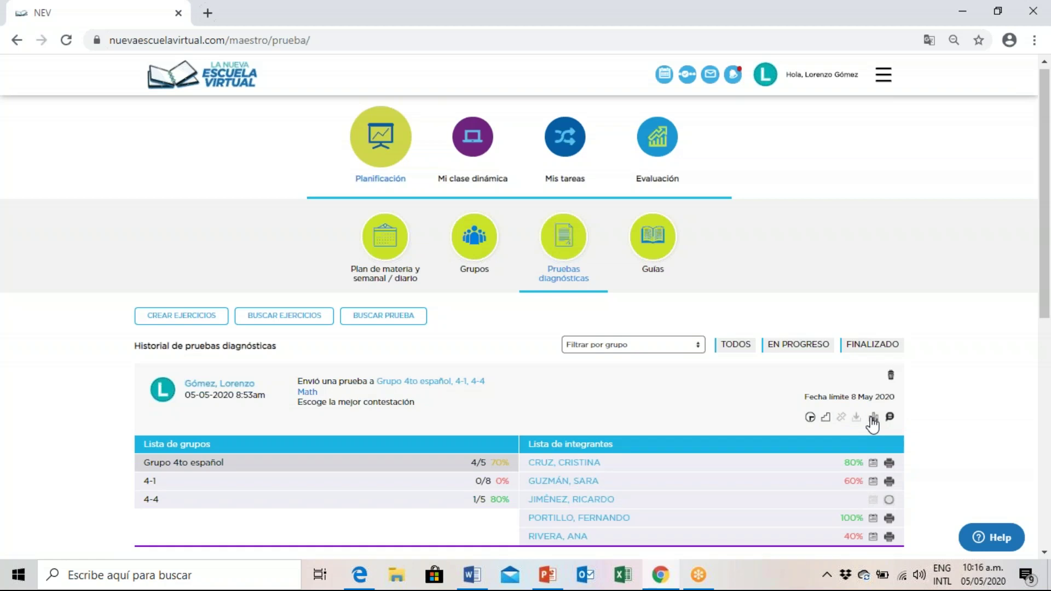
left_click_drag(1046, 210, 1046, 308)
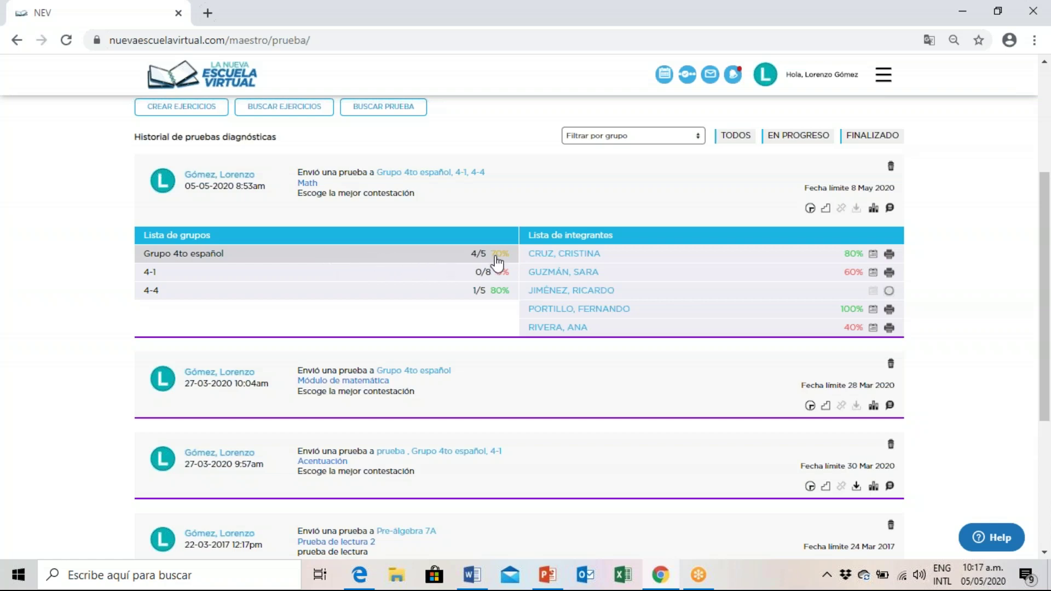
mouse_move(500, 261)
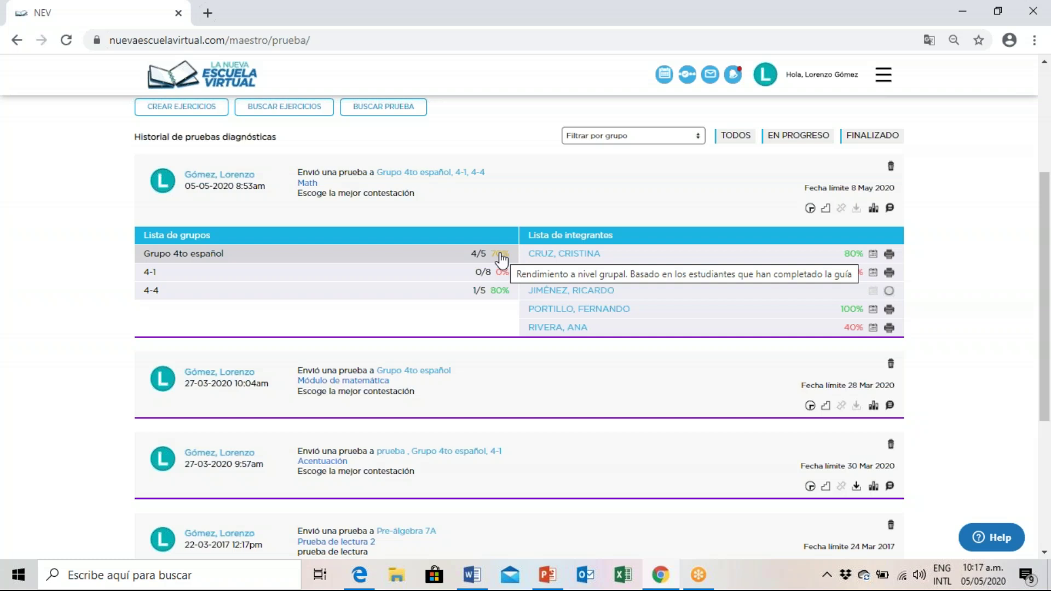
Step: Open Grupo 4to español's Math results by exercise, examine the answers per student and question, and close them
left_click(500, 256)
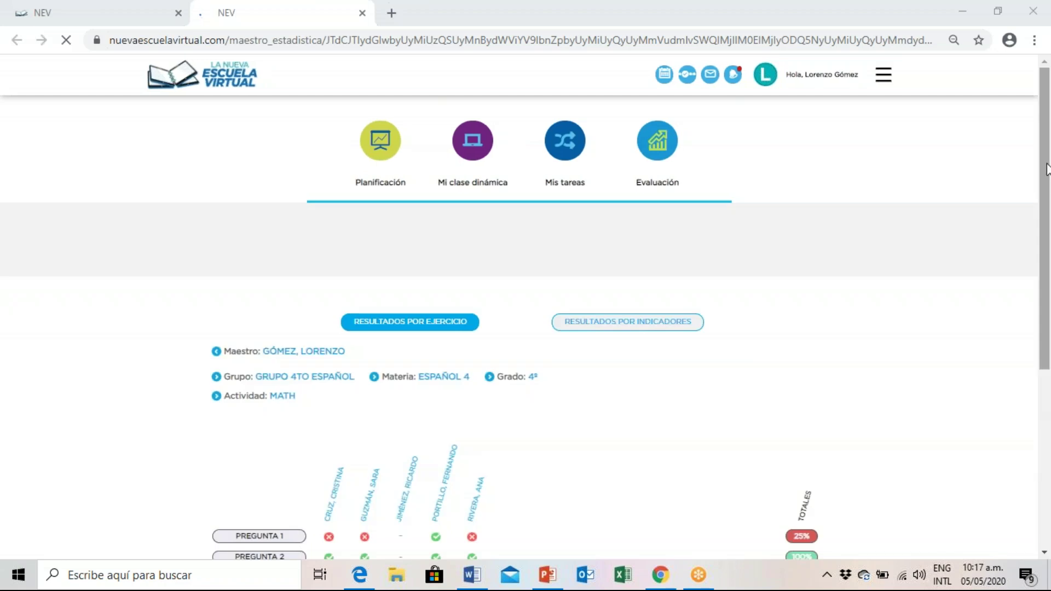
left_click_drag(1048, 195, 1048, 360)
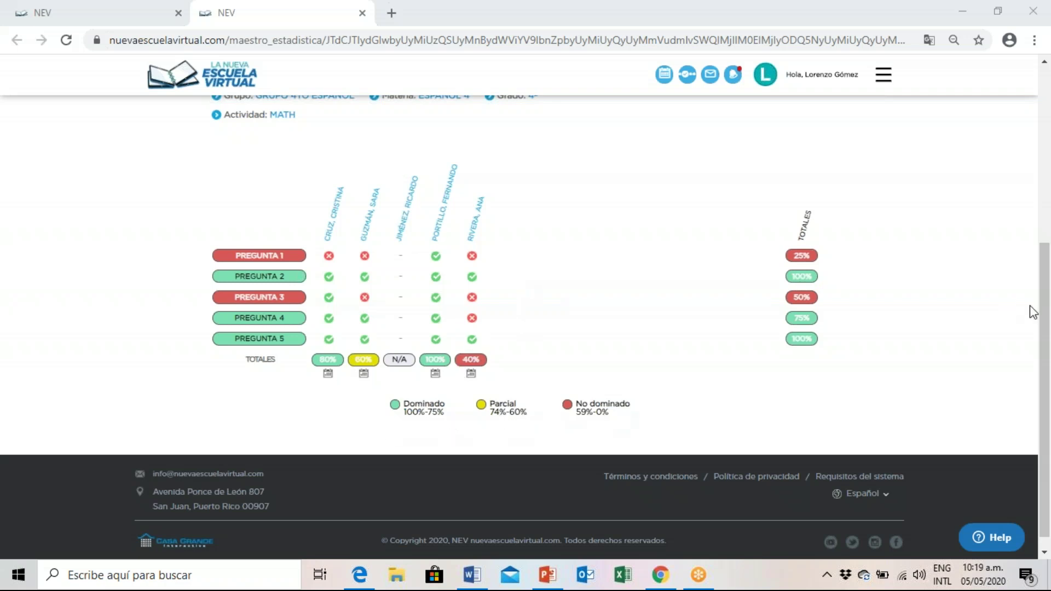
left_click_drag(1046, 311, 1047, 256)
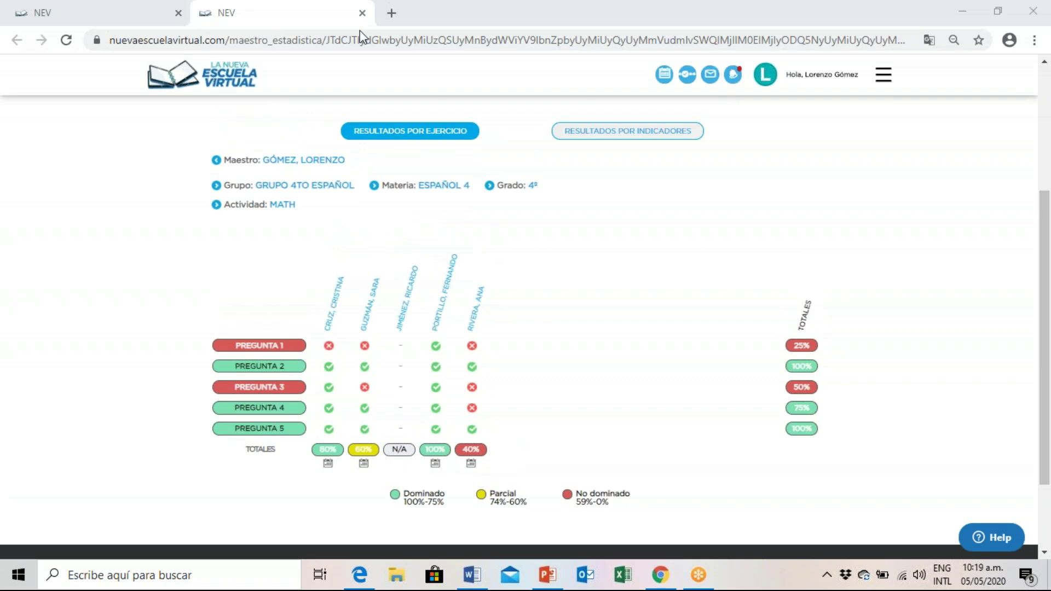
left_click(362, 14)
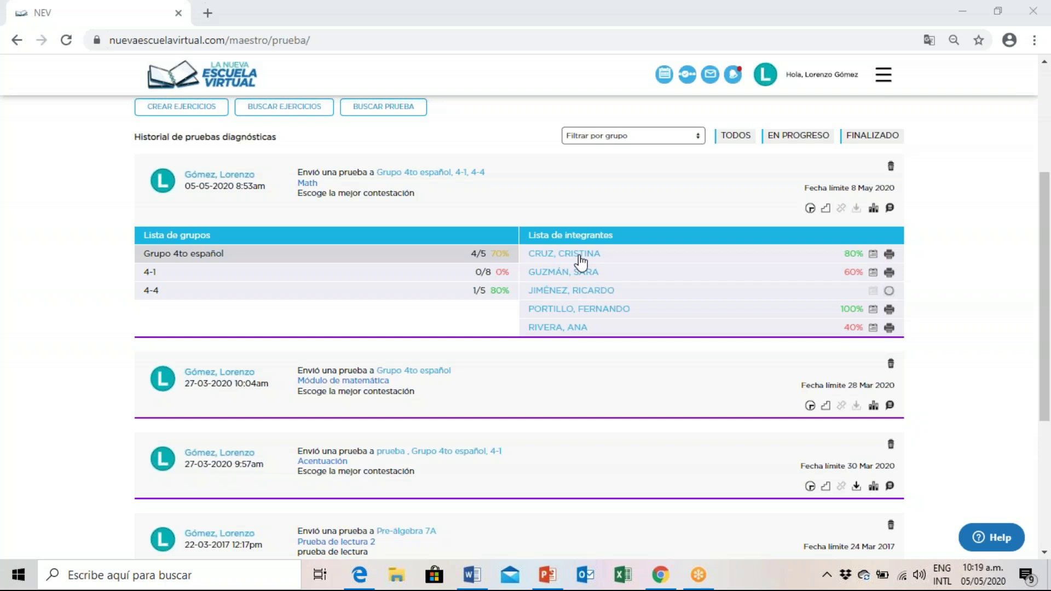
Step: Open the first student's Math test results and examine the answer given in Ejercicio 1
left_click(849, 258)
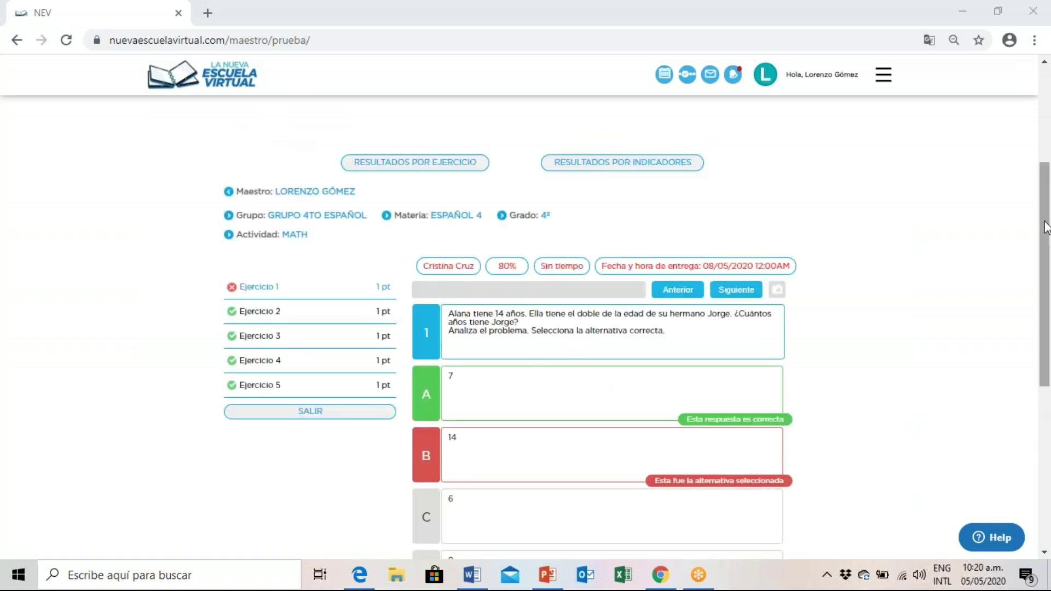
left_click_drag(1046, 228, 1048, 289)
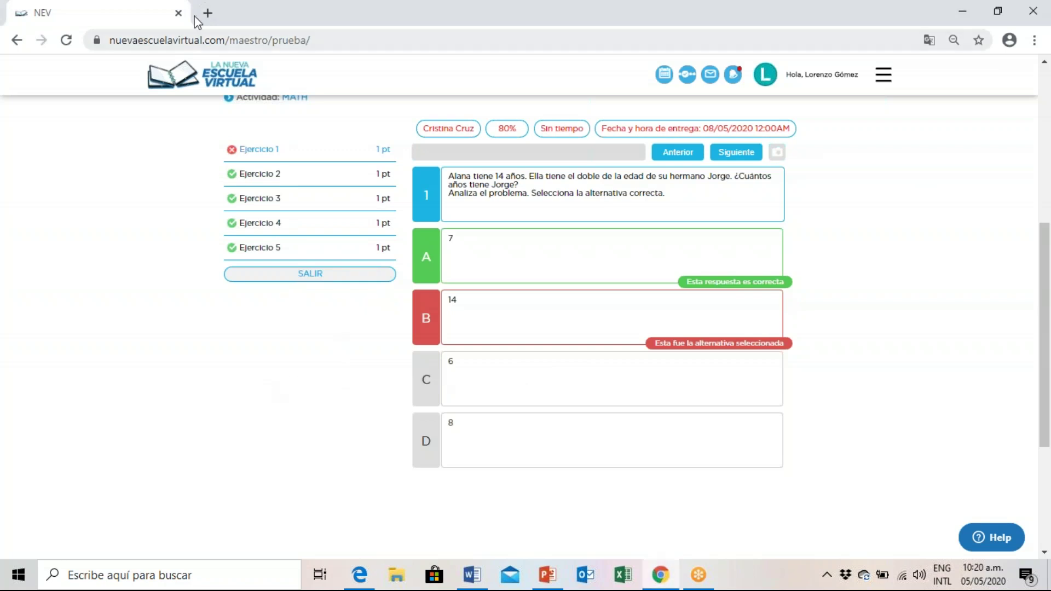
left_click(257, 16)
left_click_drag(1045, 315, 1048, 158)
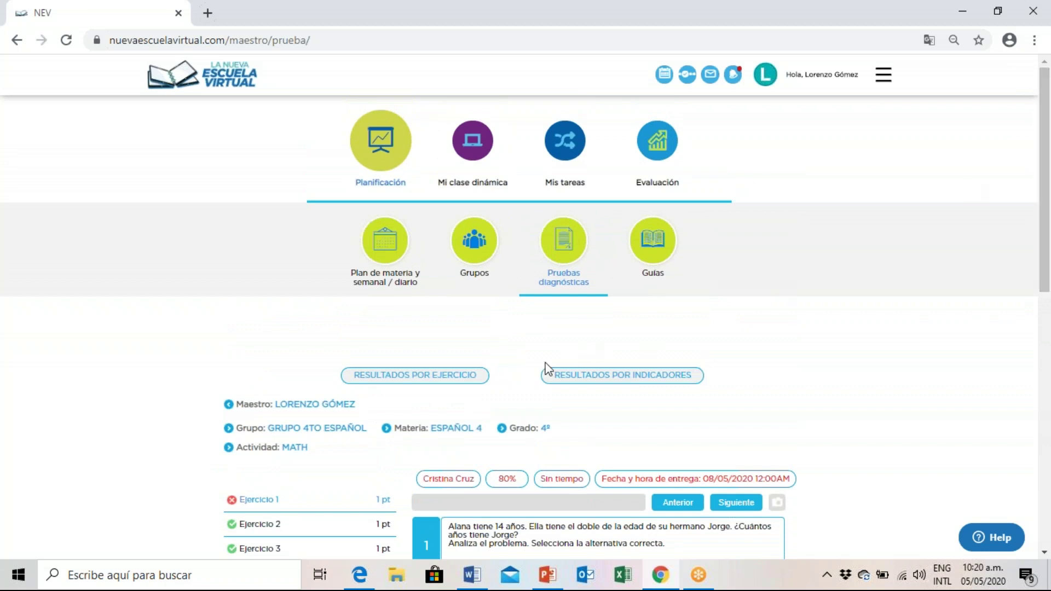
left_click_drag(1044, 194, 1048, 272)
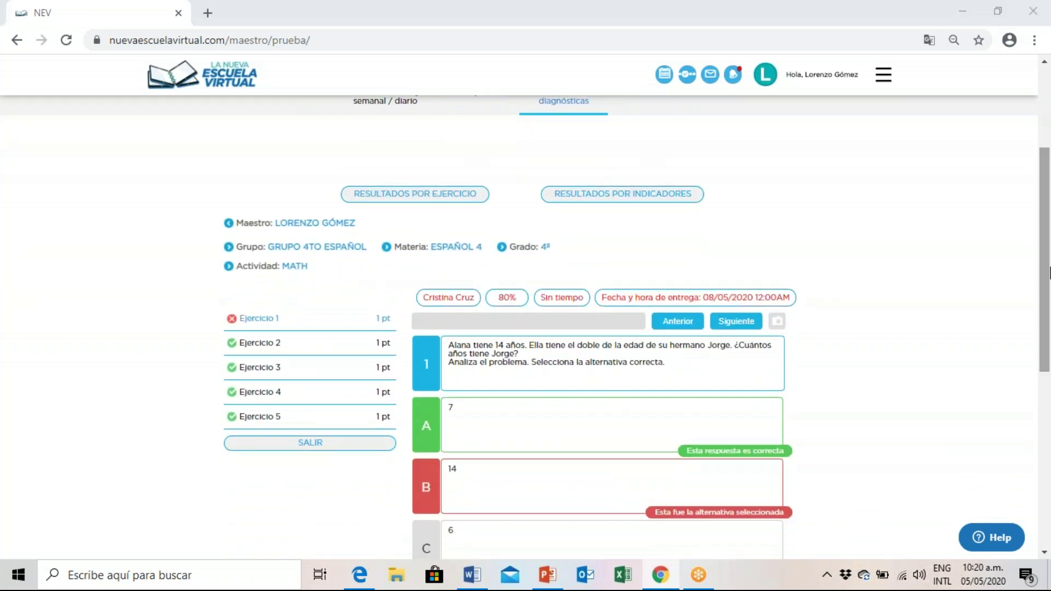
Step: Show the student's Math results by indicators and examine the mastery charts and the Detalle de indicadores
left_click(629, 202)
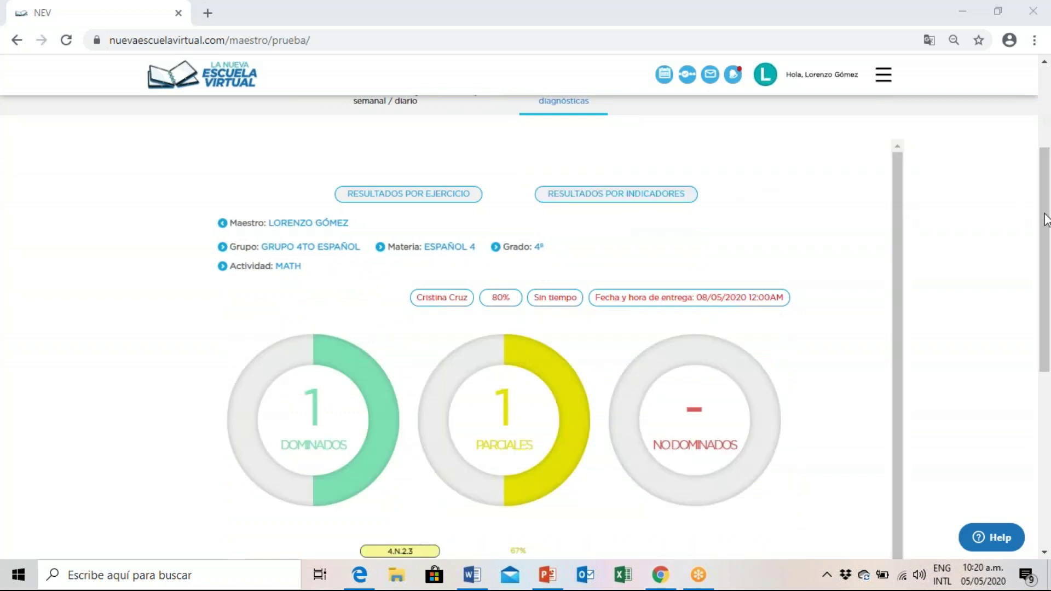
left_click_drag(1047, 219, 996, 371)
left_click_drag(899, 272, 902, 416)
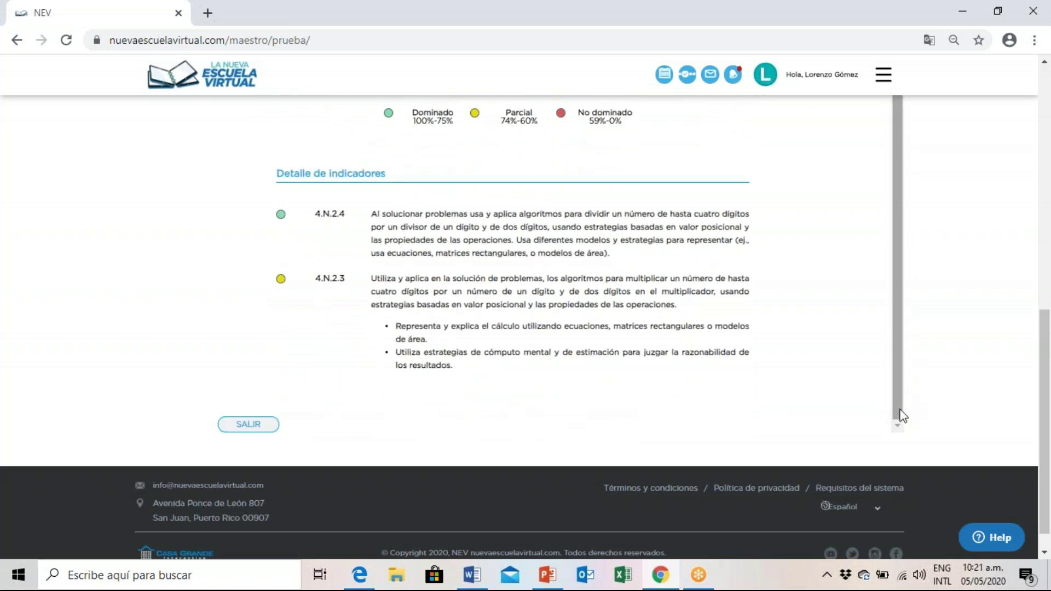
left_click_drag(895, 394, 900, 288)
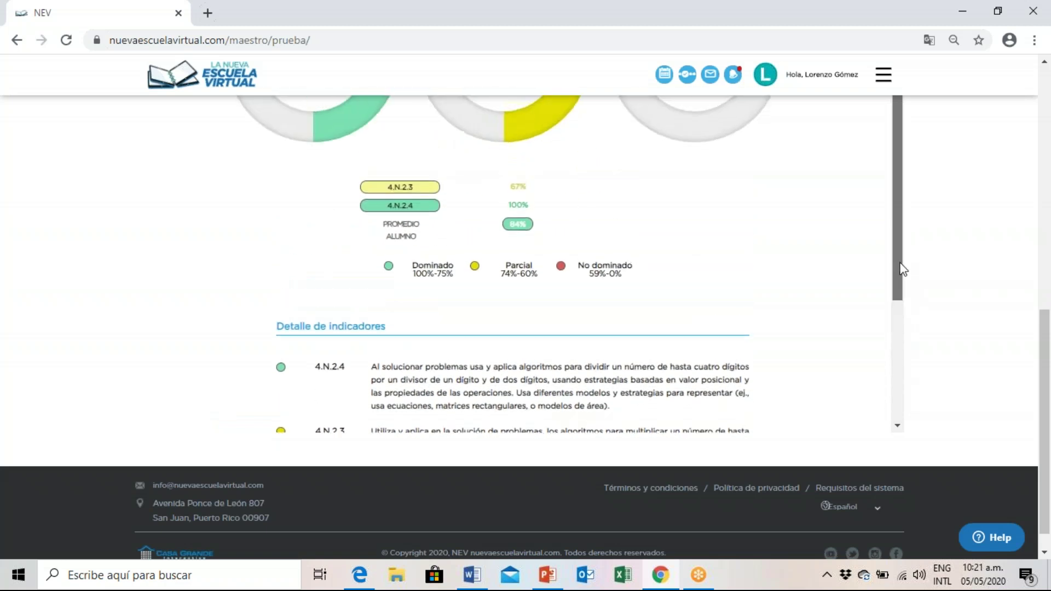
left_click_drag(1044, 383, 1043, 133)
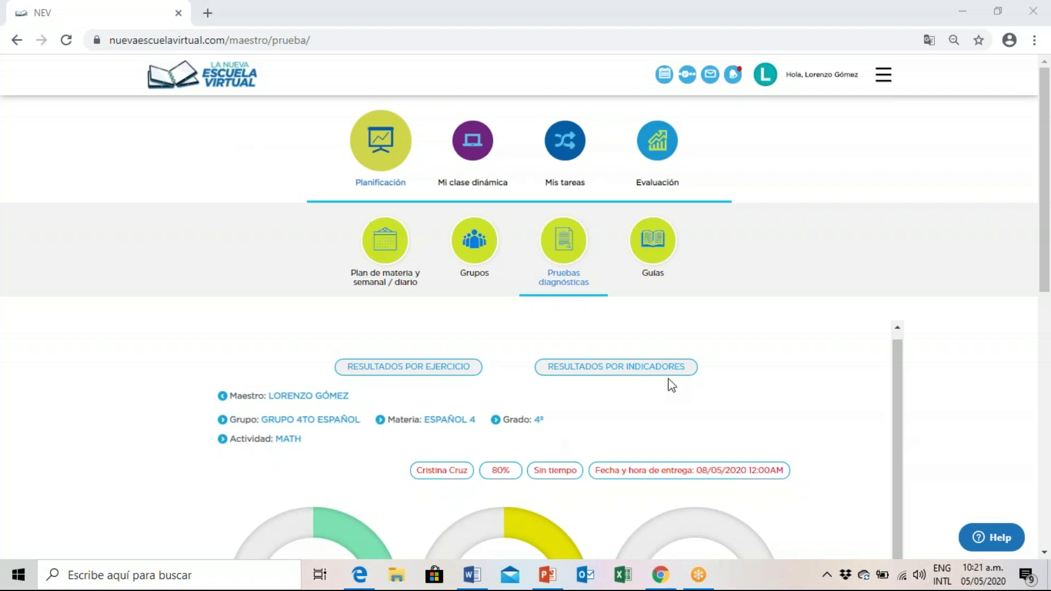
Step: Leave the student's indicator results and open the Mis tareas section
left_click(854, 255)
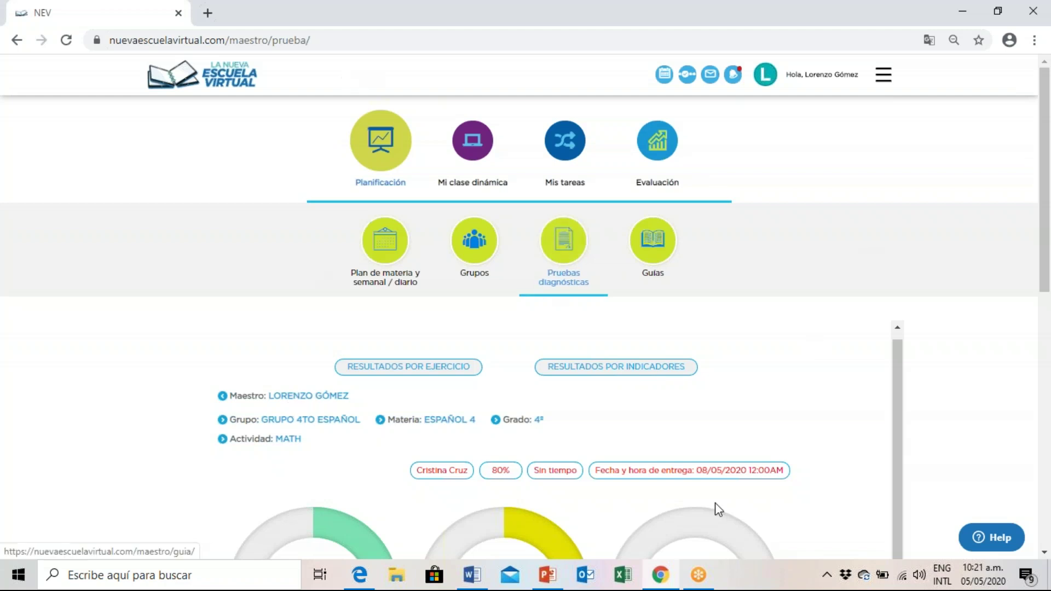
left_click_drag(1046, 98, 1047, 141)
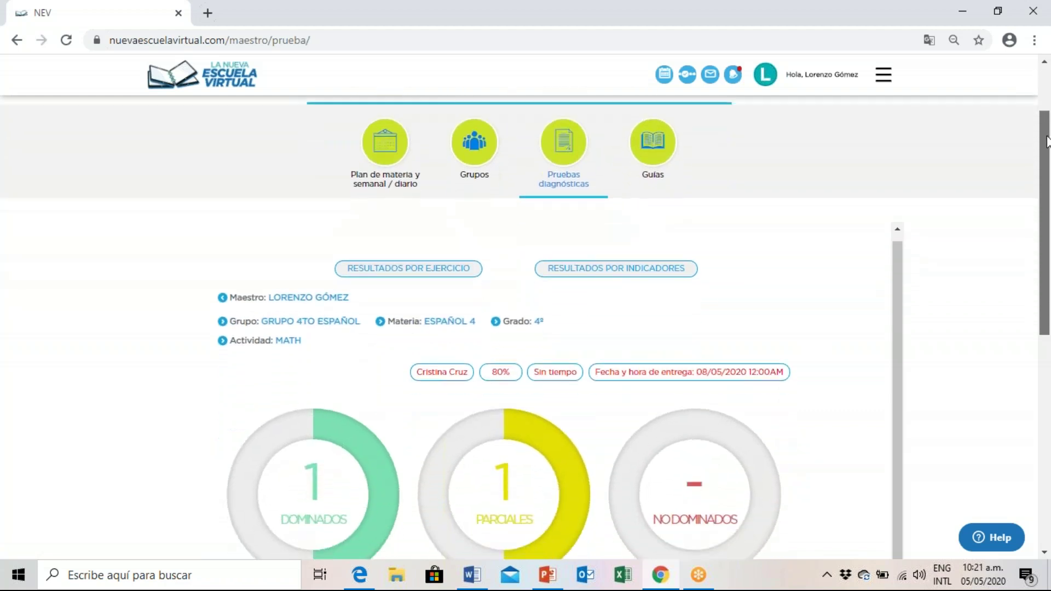
left_click_drag(1047, 141, 1040, 5)
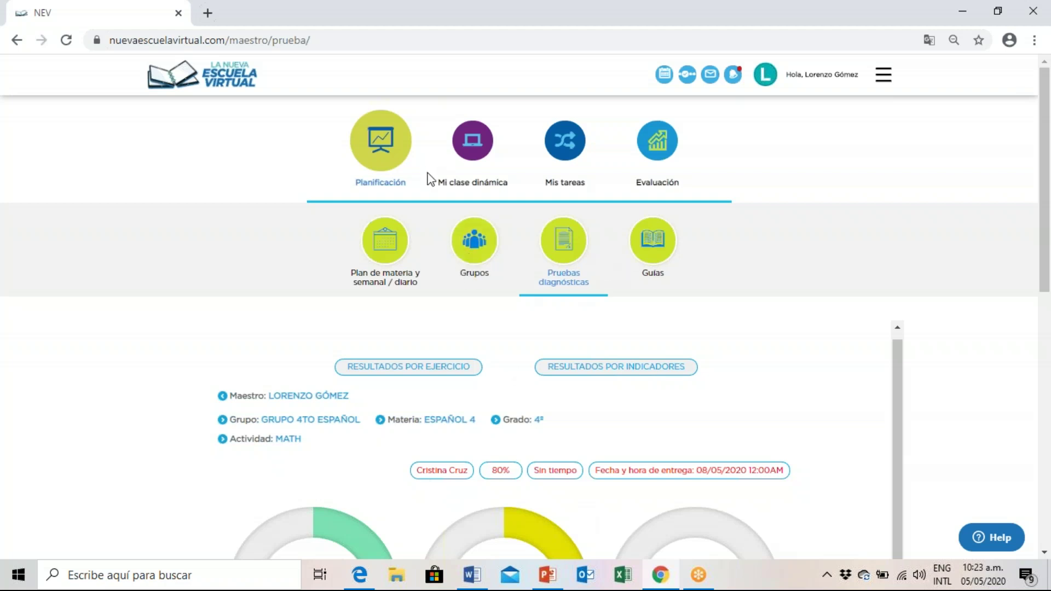
left_click(568, 143)
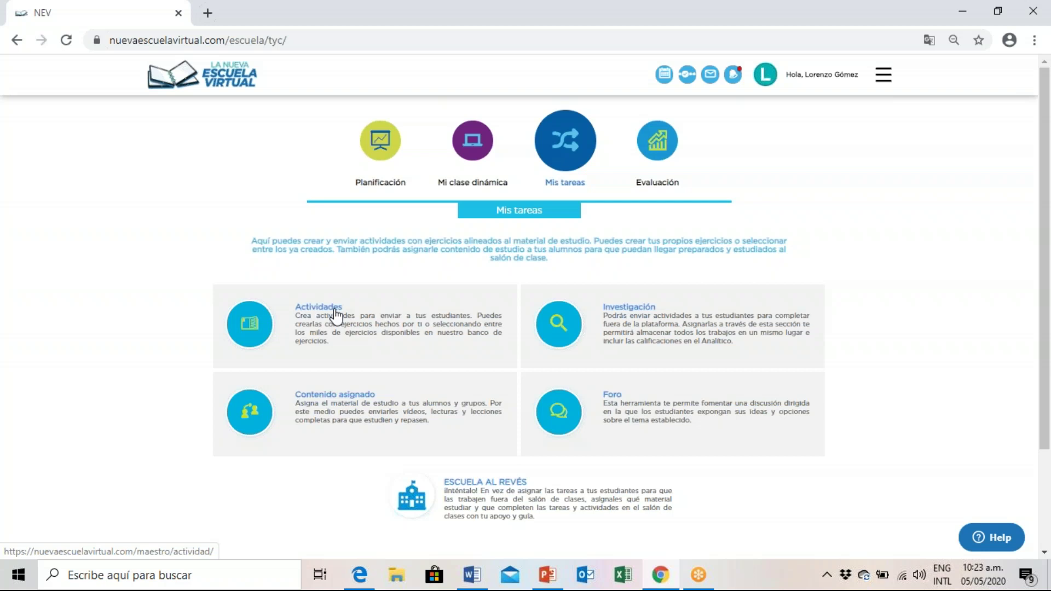
Step: Open the Actividades history and display Grupo 4to español's group and member results for the Salud Escolar activity
left_click(336, 311)
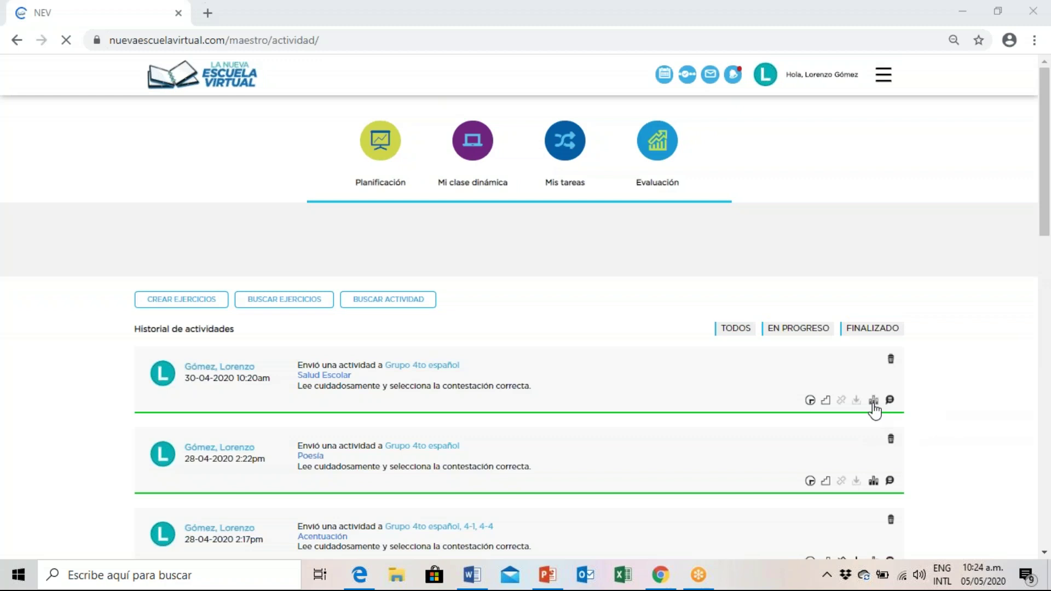
left_click(874, 403)
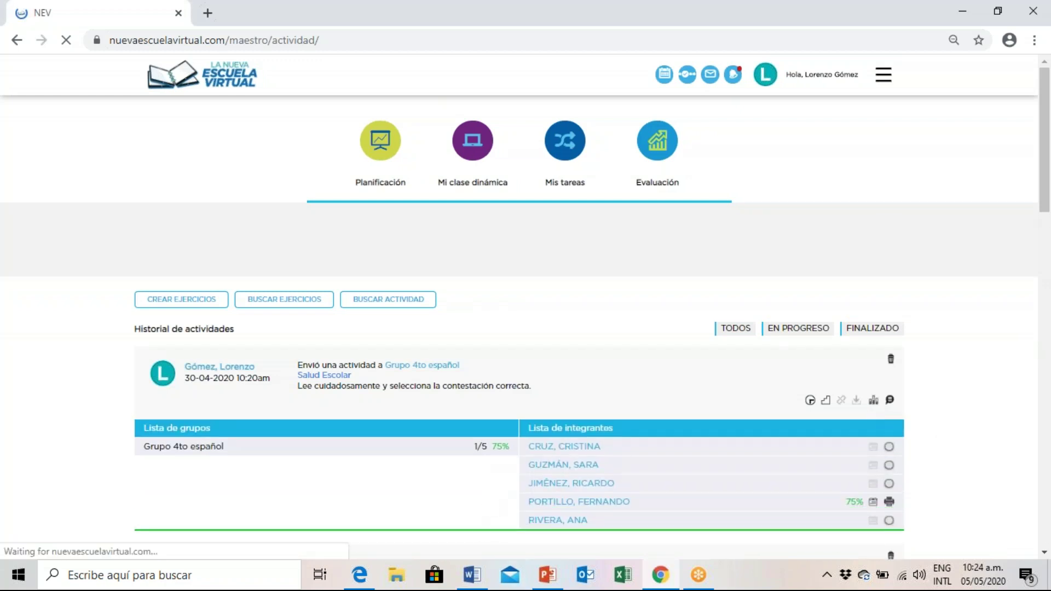
mouse_move(500, 478)
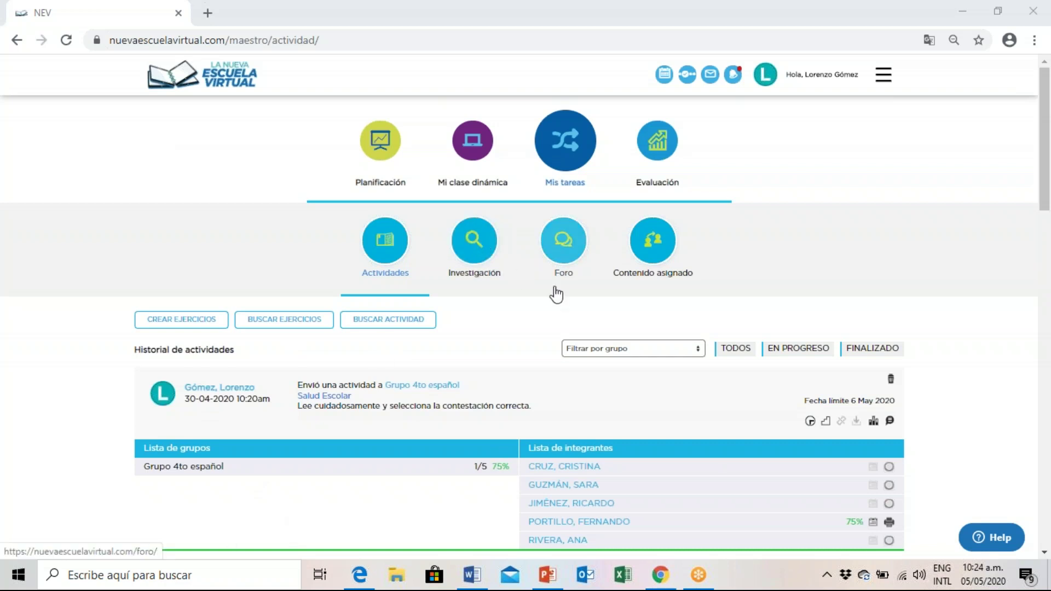
Step: Open the Evaluación statistics and show the teacher's results with the start date set to 01/02/2020
left_click(663, 156)
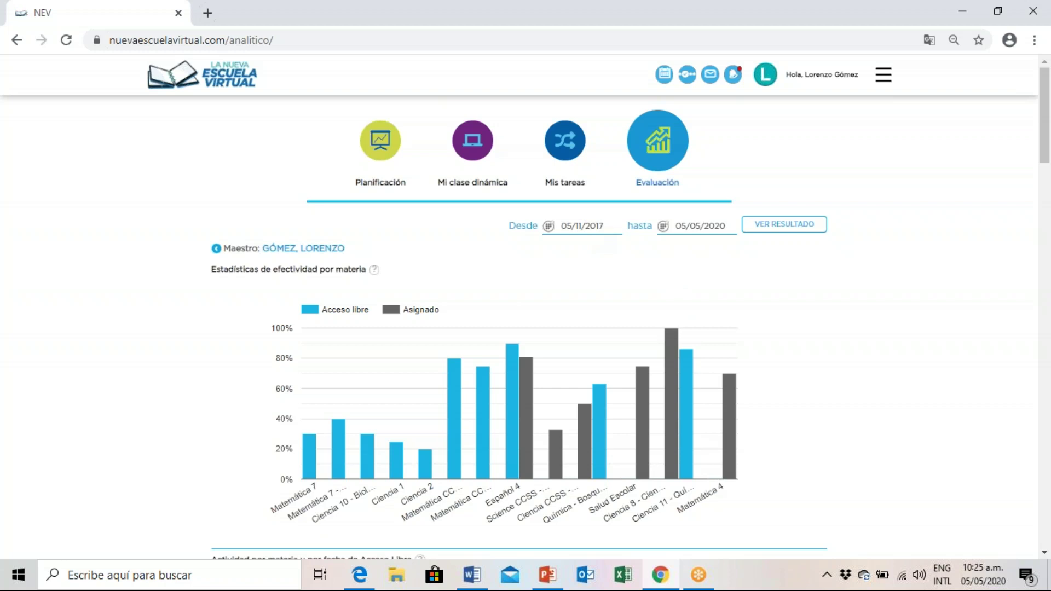
left_click(597, 226)
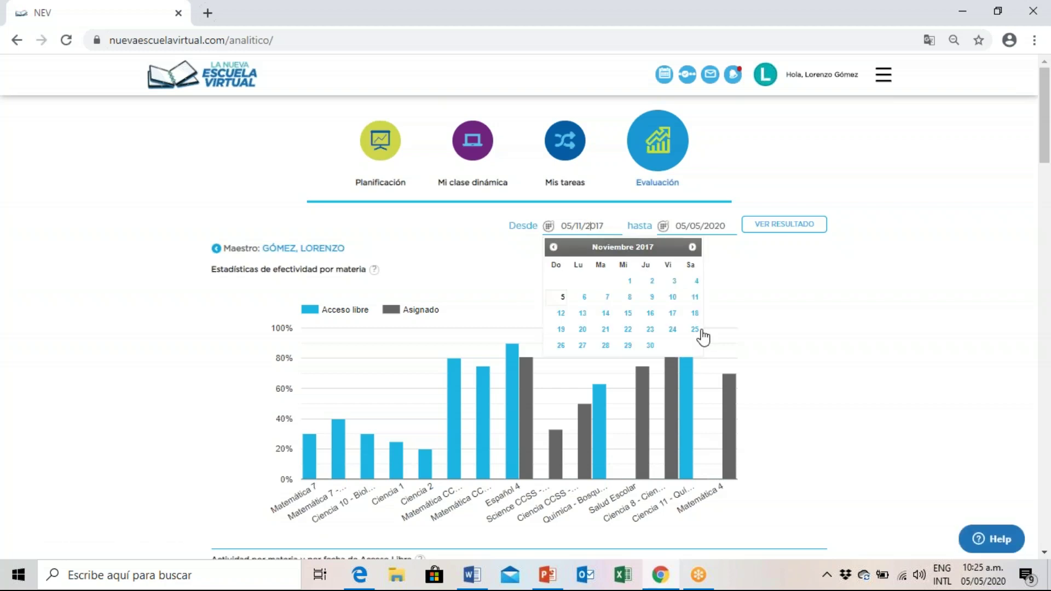
left_click(693, 247)
left_click(693, 247)
left_click(693, 248)
left_click(692, 248)
left_click(693, 248)
left_click(692, 247)
left_click(693, 247)
left_click(693, 247)
left_click(692, 248)
left_click(693, 247)
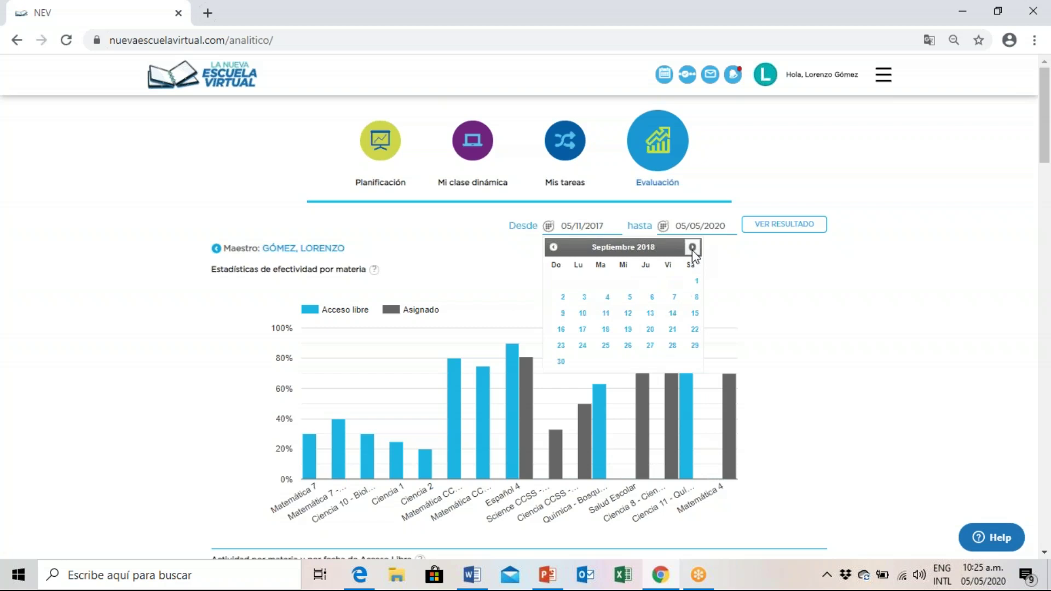
left_click(692, 247)
left_click(693, 247)
left_click(693, 248)
left_click(693, 248)
left_click(692, 248)
left_click(692, 247)
left_click(692, 248)
left_click(693, 248)
left_click(693, 247)
left_click(693, 247)
left_click(693, 247)
left_click(693, 248)
left_click(693, 248)
left_click(692, 248)
left_click(693, 247)
left_click(693, 247)
left_click(693, 248)
left_click(693, 247)
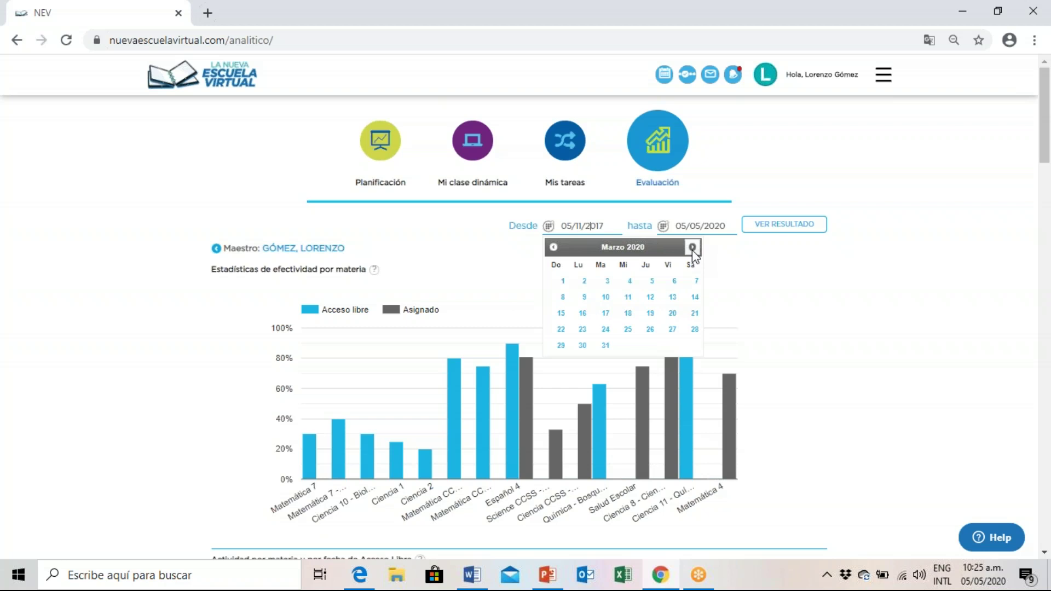
left_click(549, 248)
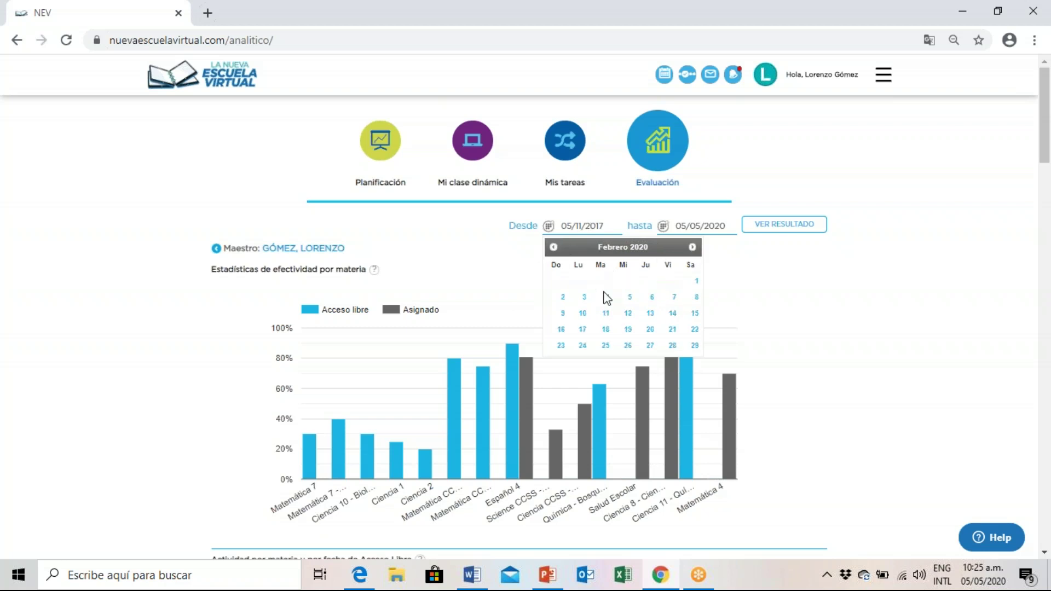
left_click(696, 282)
left_click(790, 237)
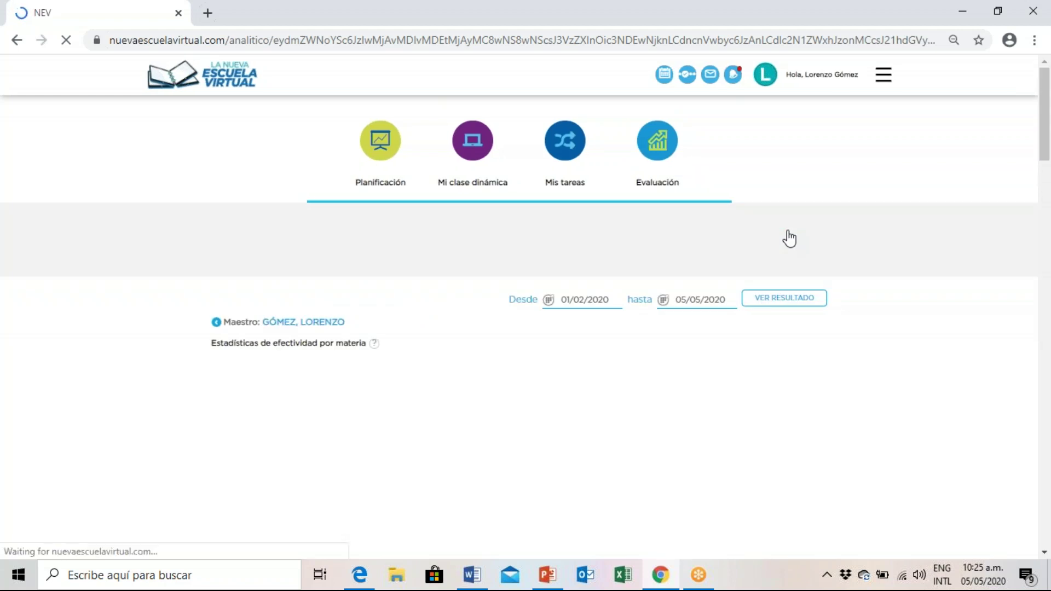
Step: Examine the teacher's charts of effectiveness by subject, activity by date, exercises answered and time of use
left_click_drag(1048, 116, 1049, 151)
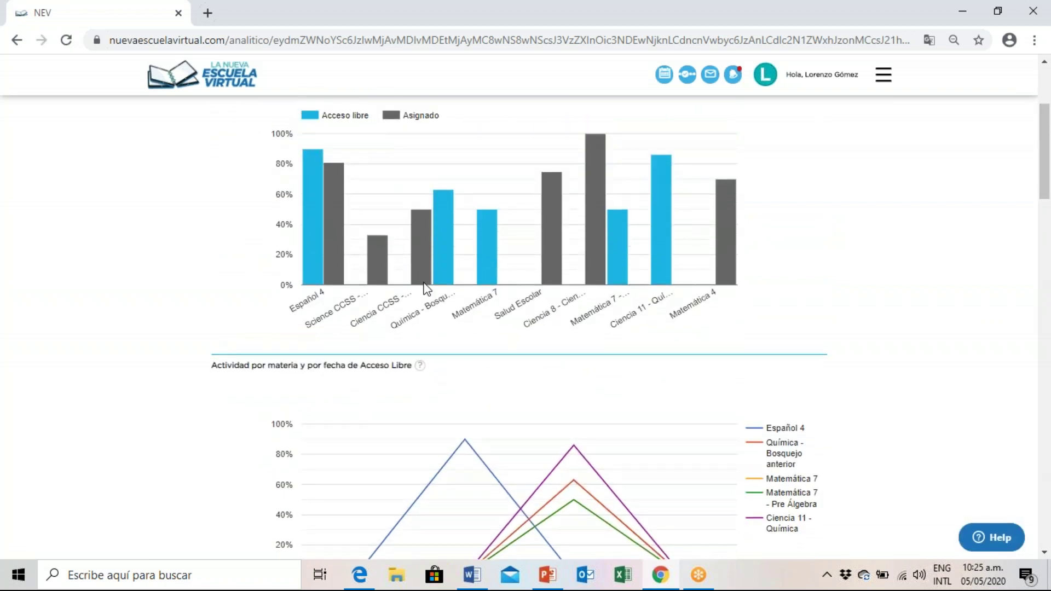
left_click_drag(1050, 175, 1046, 129)
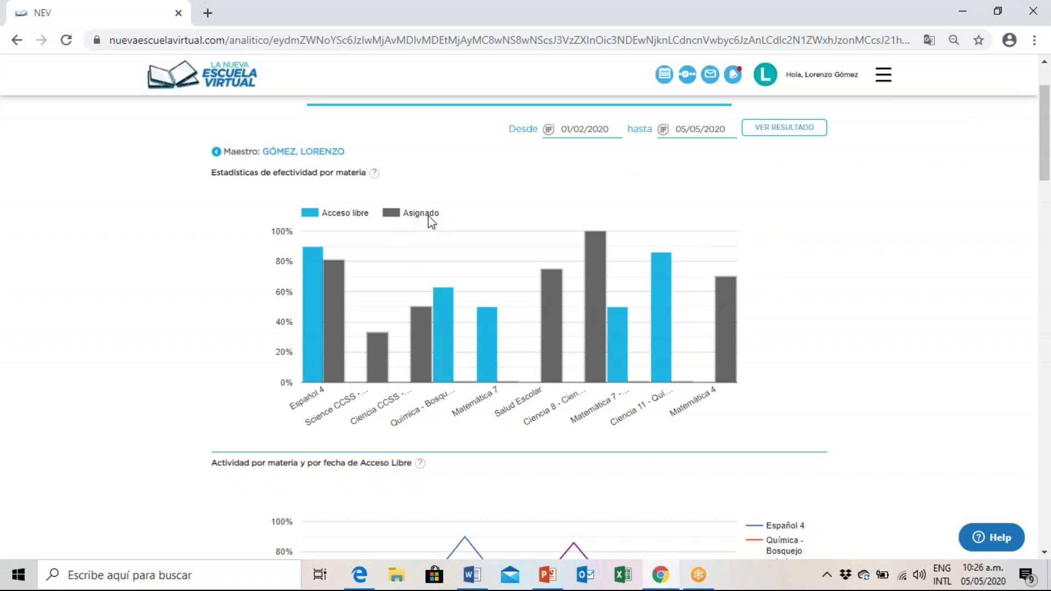
left_click(1045, 554)
left_click_drag(1045, 554, 1044, 554)
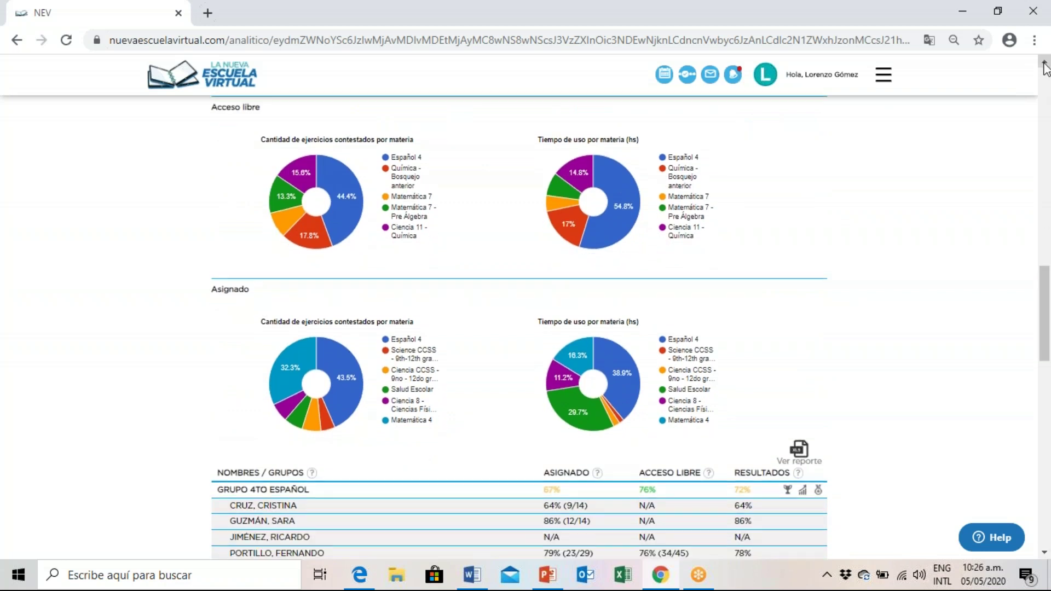
left_click_drag(1044, 65, 1045, 65)
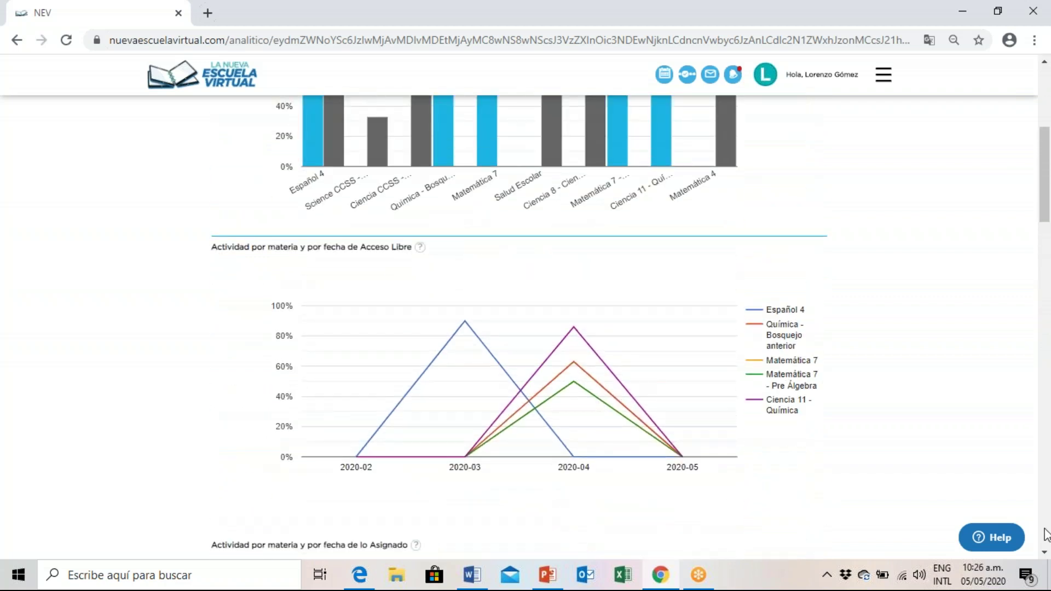
Step: Examine the groups table, comparing each Grupo 4to español student's Asignado, Acceso libre and Resultados scores
left_click_drag(1046, 555, 1046, 556)
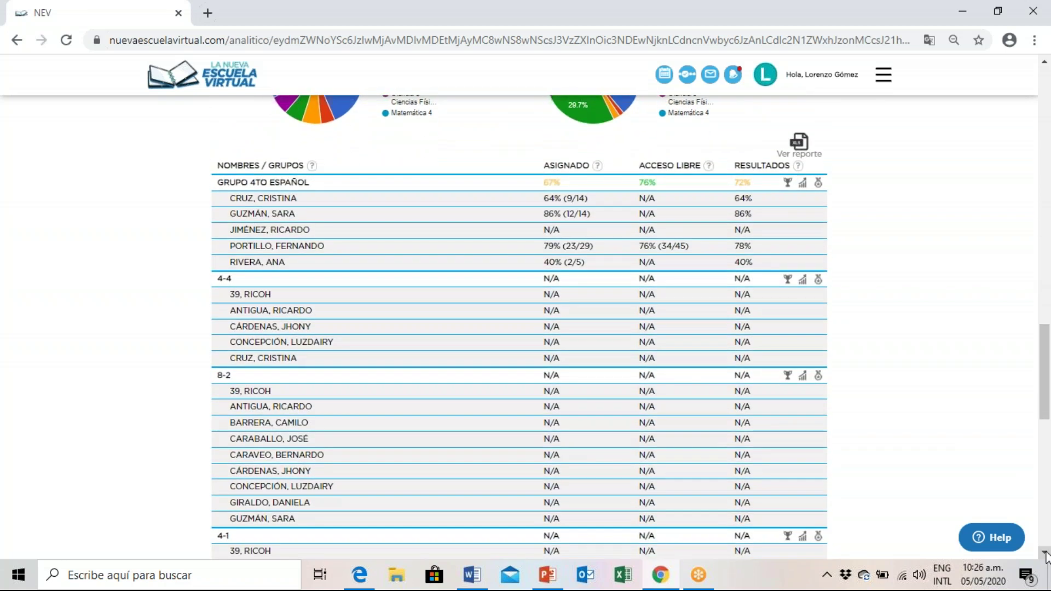
left_click_drag(1046, 555, 1046, 556)
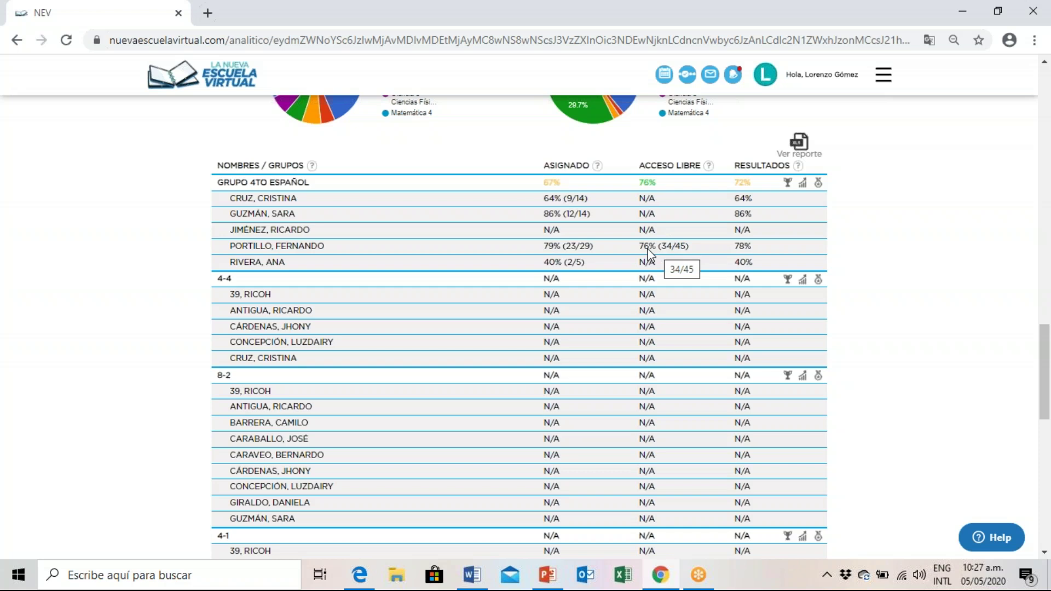
mouse_move(650, 256)
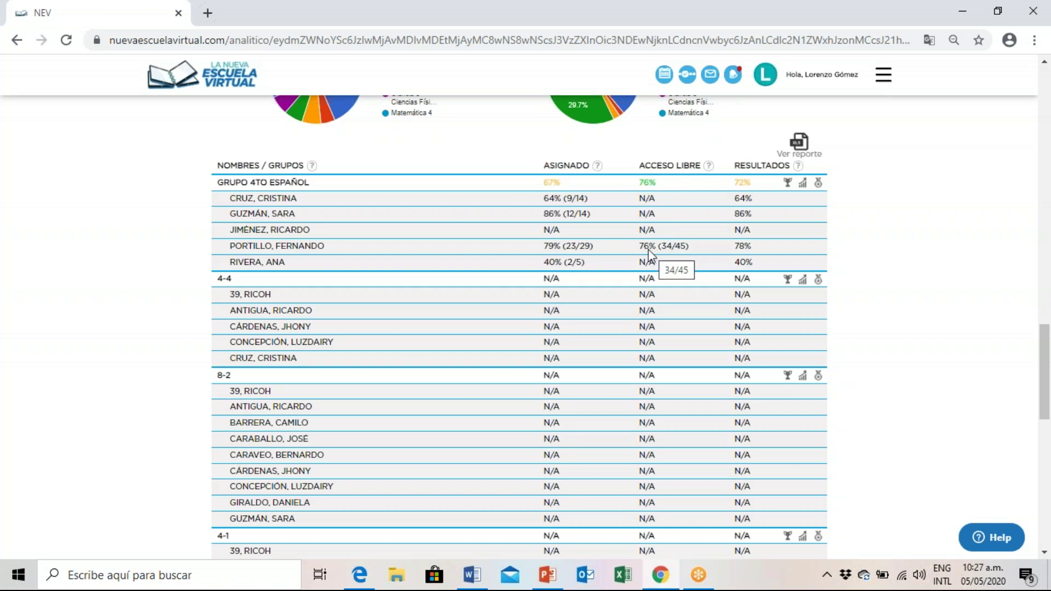
mouse_move(552, 255)
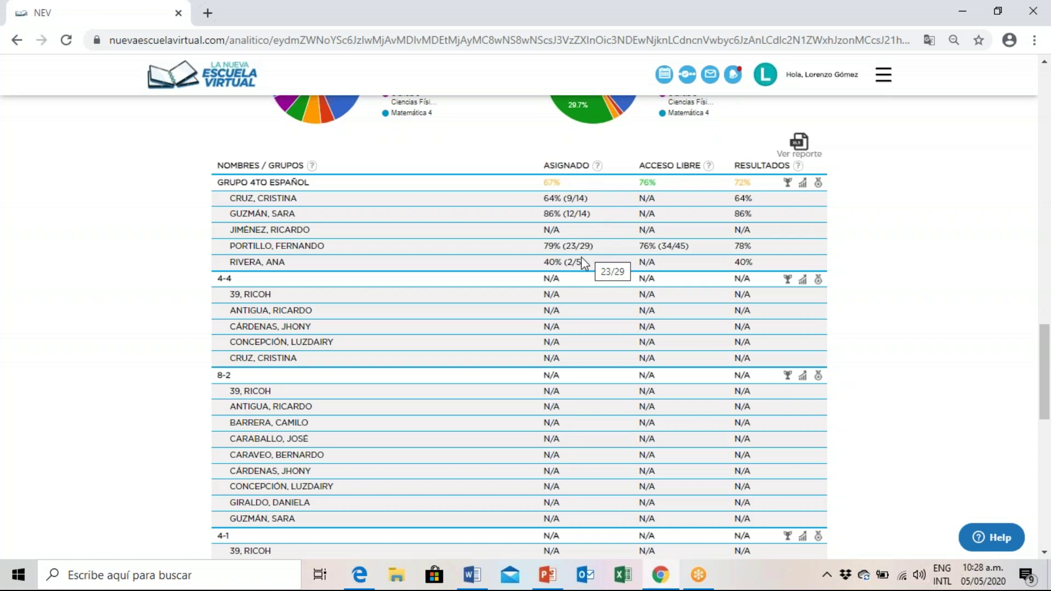
mouse_move(556, 342)
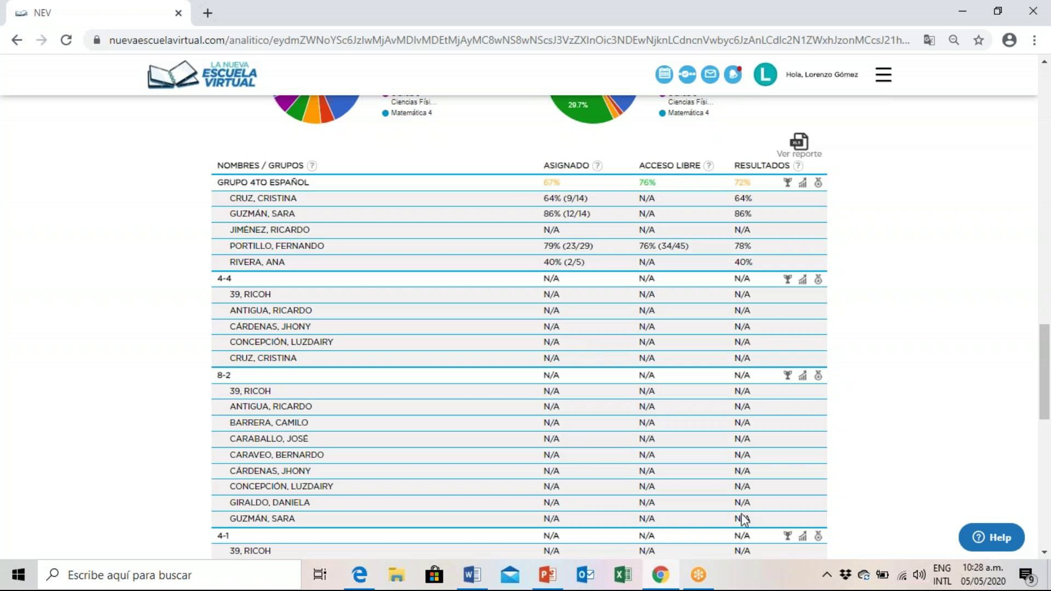
left_click(1045, 554)
left_click(1044, 554)
left_click(1045, 554)
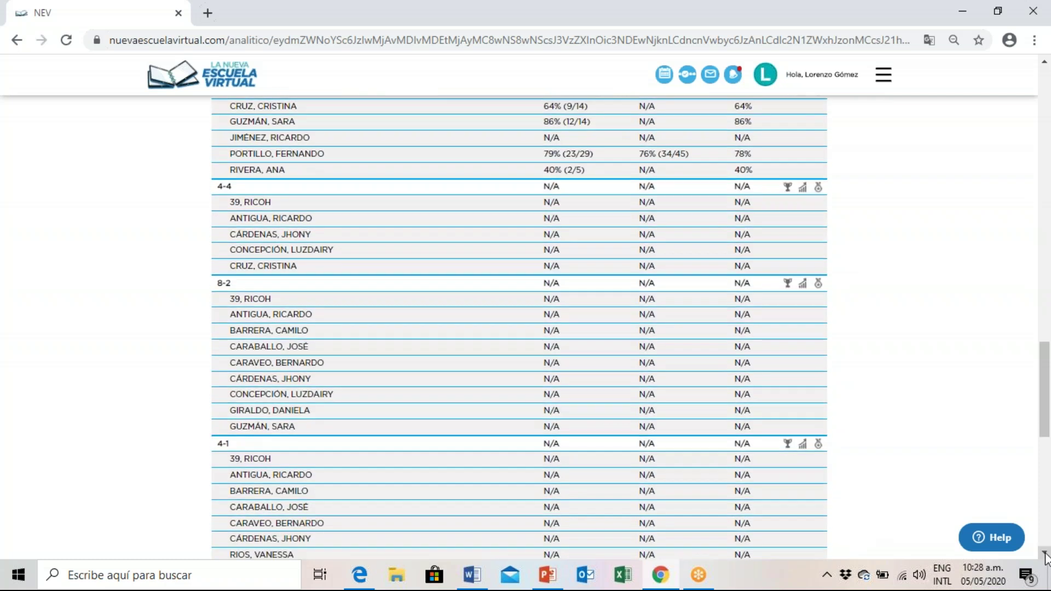
left_click(1045, 61)
left_click(1044, 61)
left_click(1044, 61)
left_click(1045, 62)
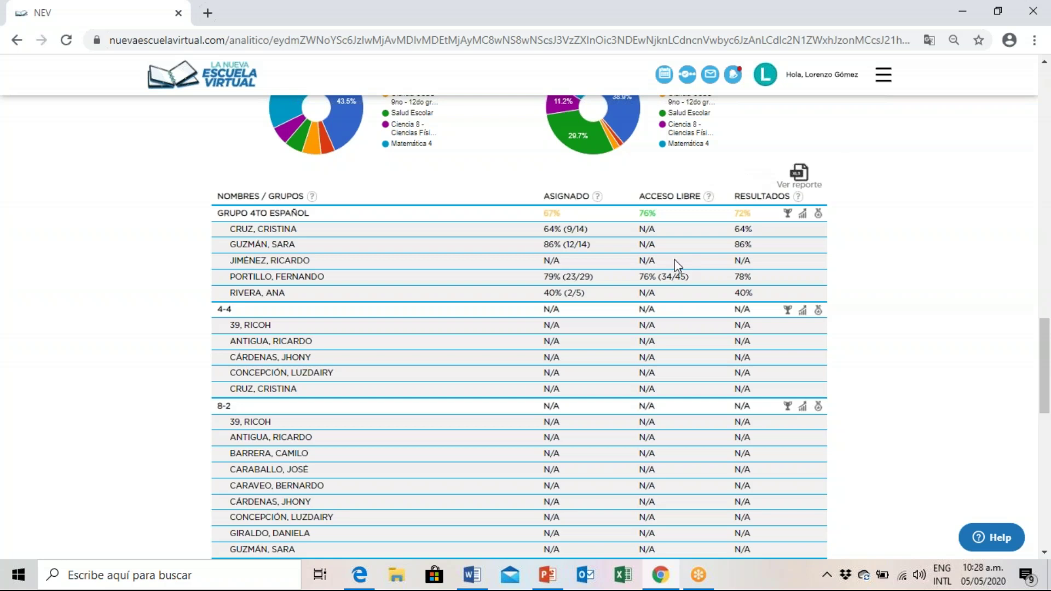
Step: Open the statistics of Grupo 4to español's fourth student and examine the effectiveness chart by subject
left_click(310, 278)
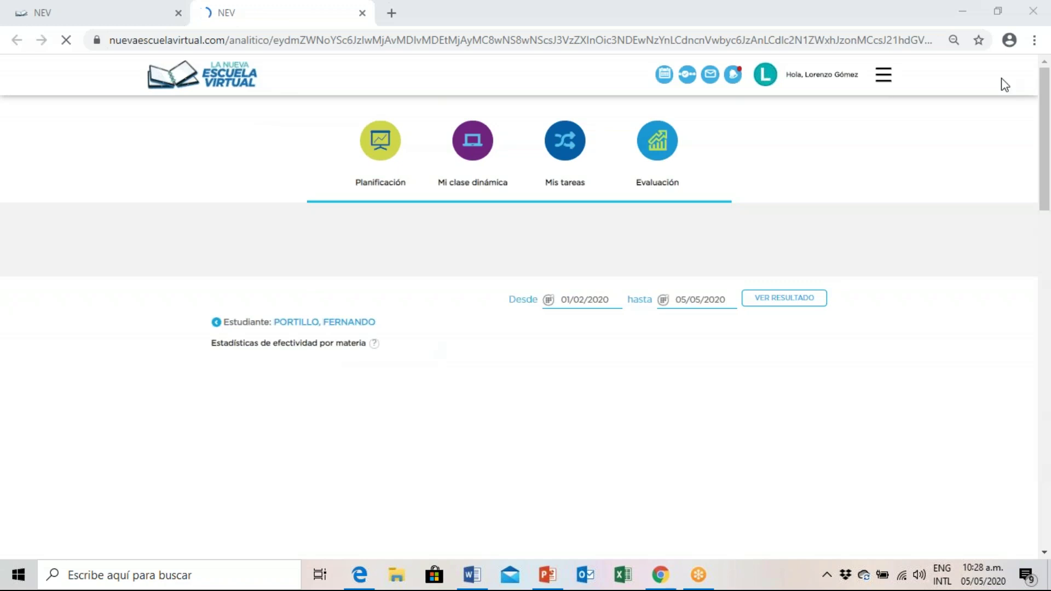
left_click_drag(1046, 115, 1049, 154)
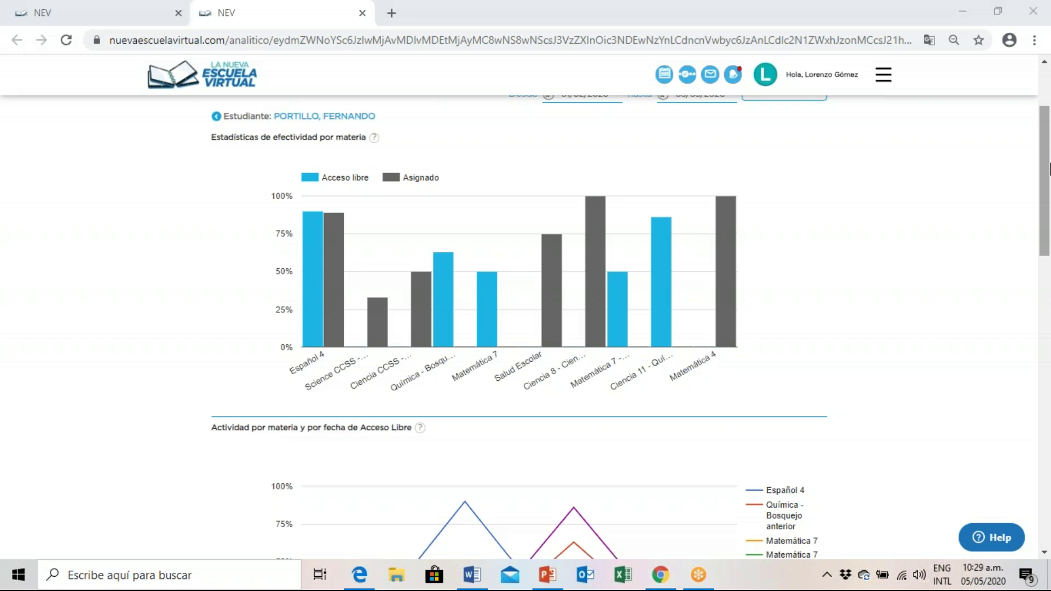
mouse_move(734, 296)
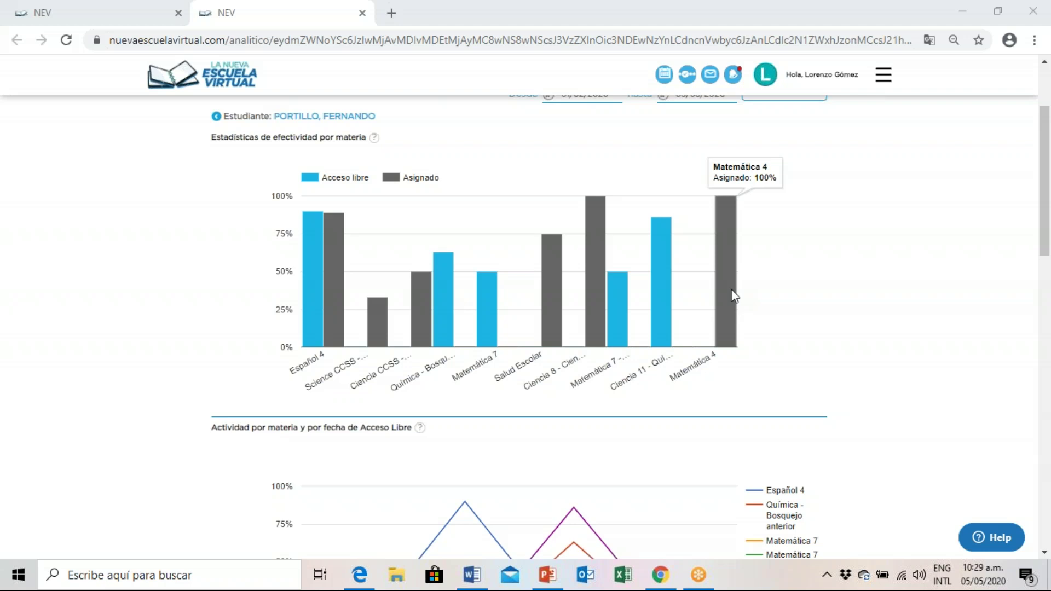
Step: Open the student's assigned Matemática 4 results and view the effectiveness chart by unit
left_click(734, 296)
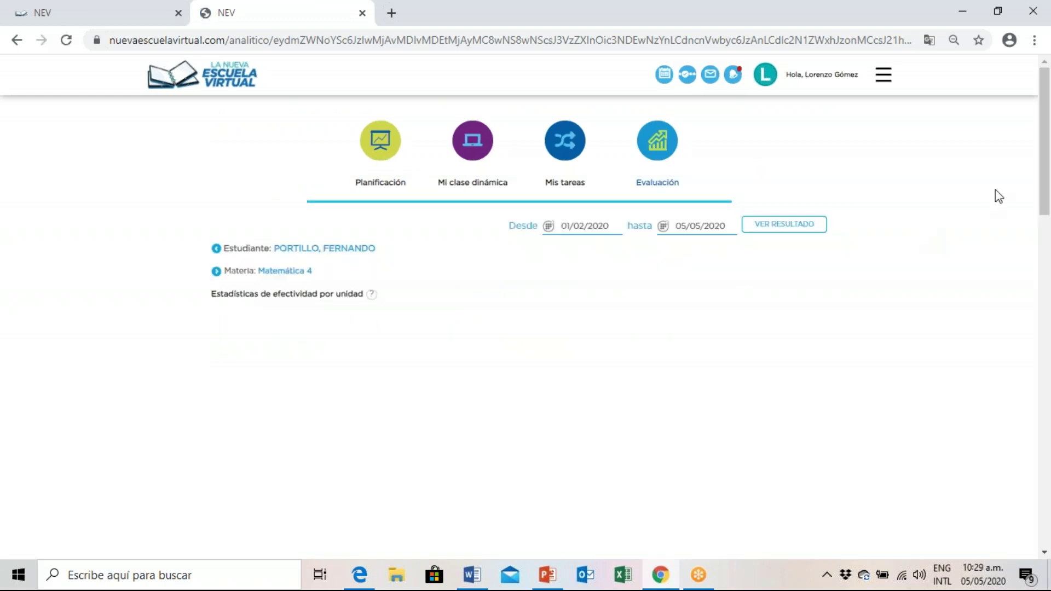
scroll(1047, 161, "down", 3)
left_click_drag(1047, 175, 1049, 189)
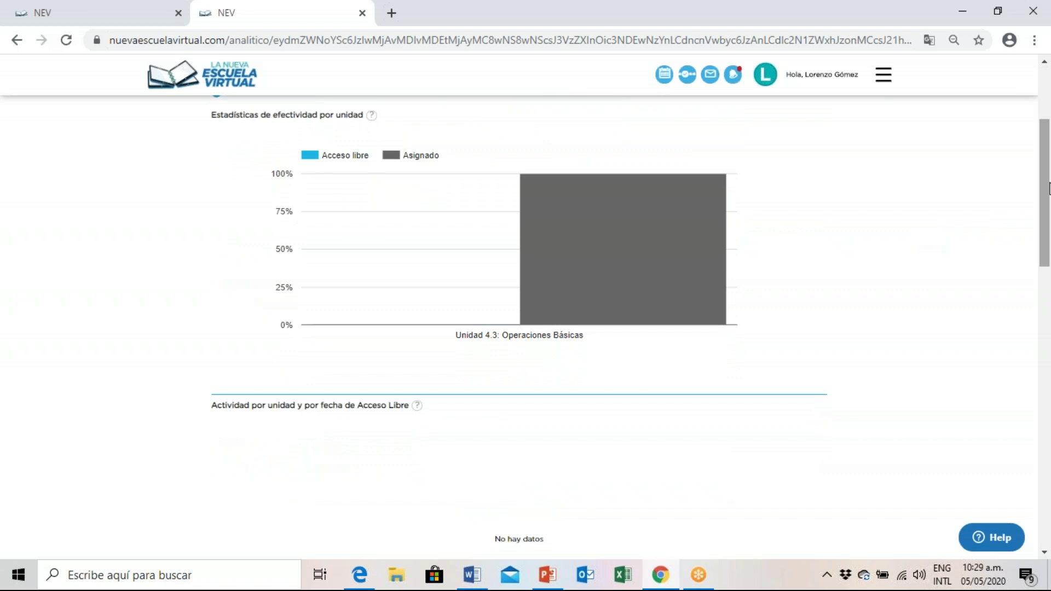
Step: Open Unidad 4.3: Operaciones Básicas and examine the results for Lección 2.1 and its standards 4.N.2.3 and 4.N.2.4
left_click(620, 266)
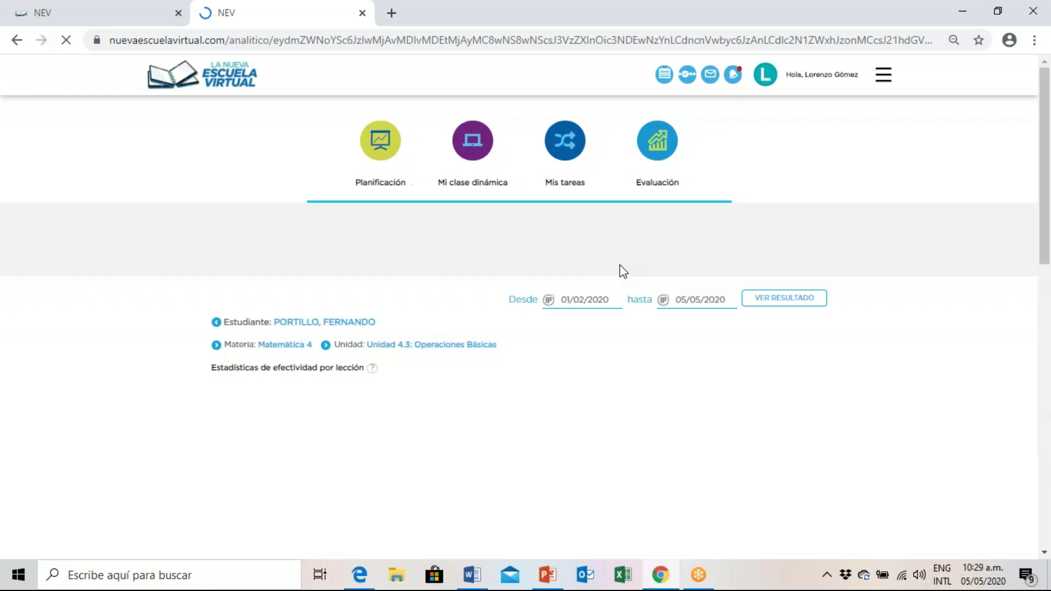
left_click_drag(1046, 135, 1049, 183)
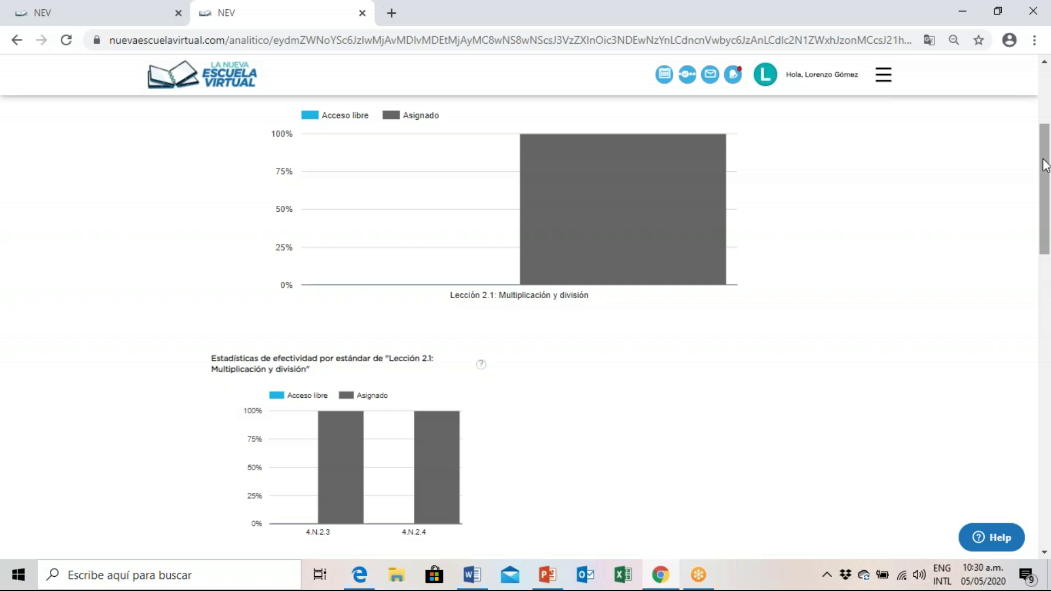
left_click_drag(1046, 166, 1049, 226)
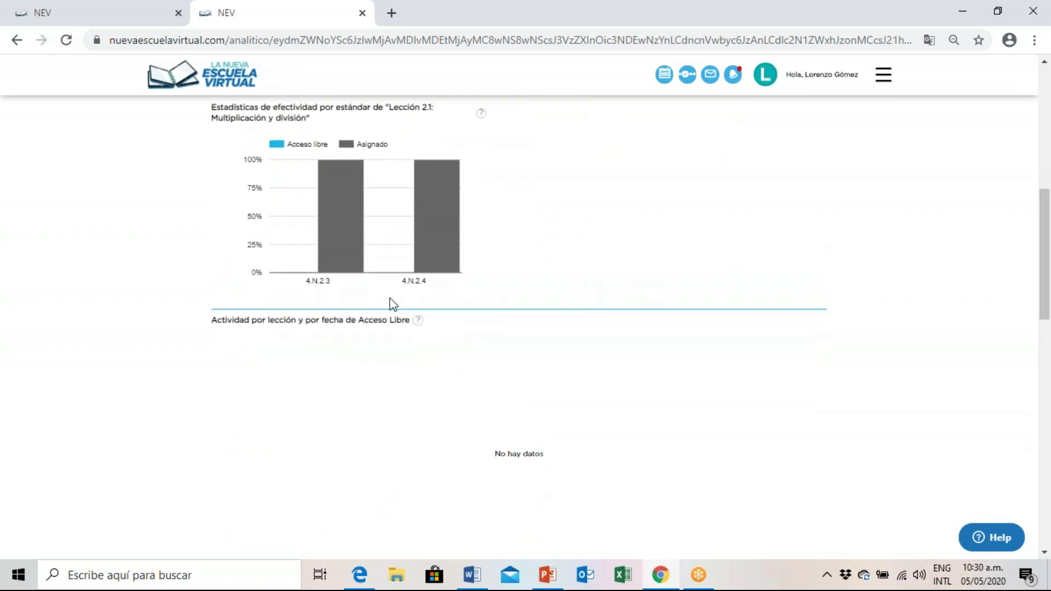
mouse_move(353, 245)
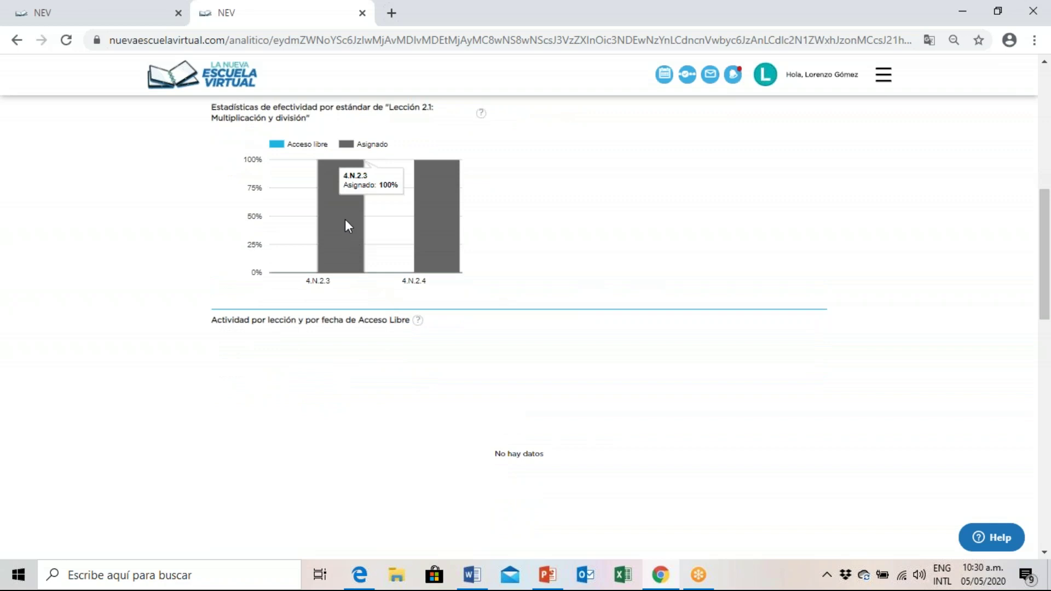
mouse_move(431, 215)
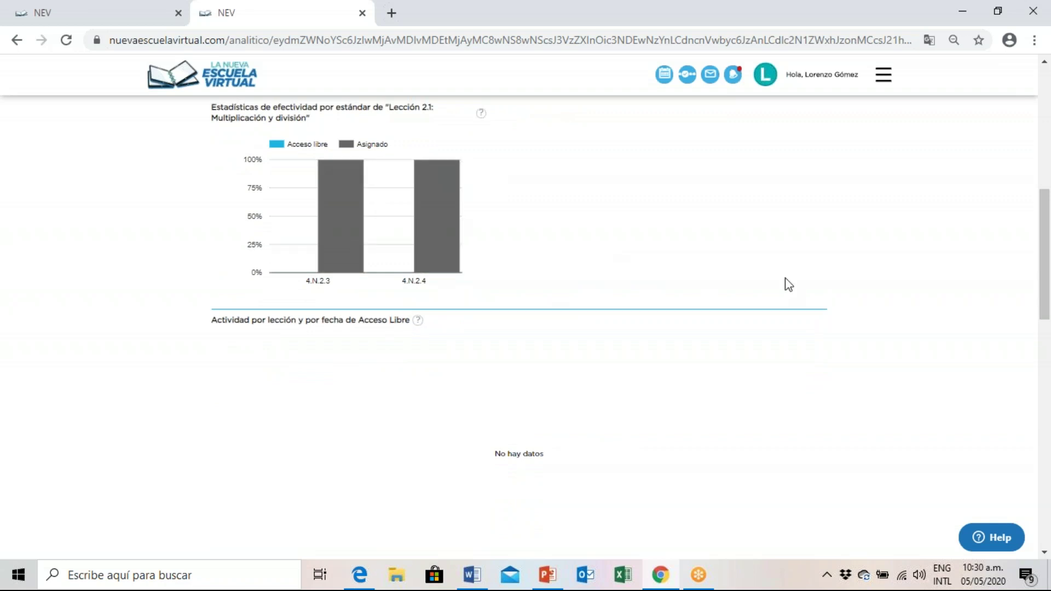
left_click_drag(1047, 269, 1050, 147)
scroll(1047, 441, "down", 4)
scroll(1047, 441, "up", 1)
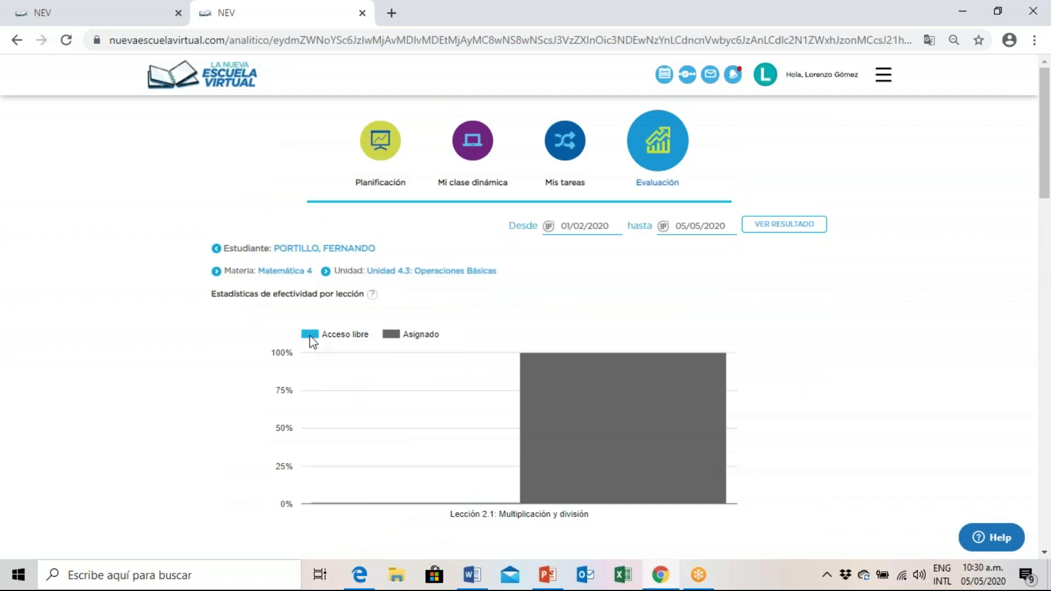
left_click_drag(1047, 130, 1047, 166)
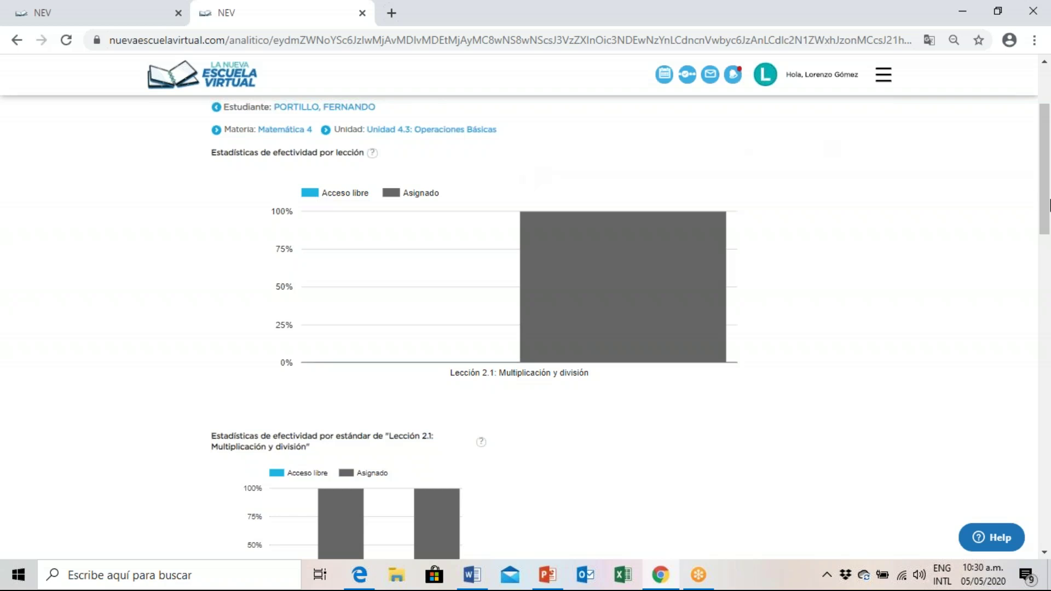
left_click_drag(1047, 158, 1047, 121)
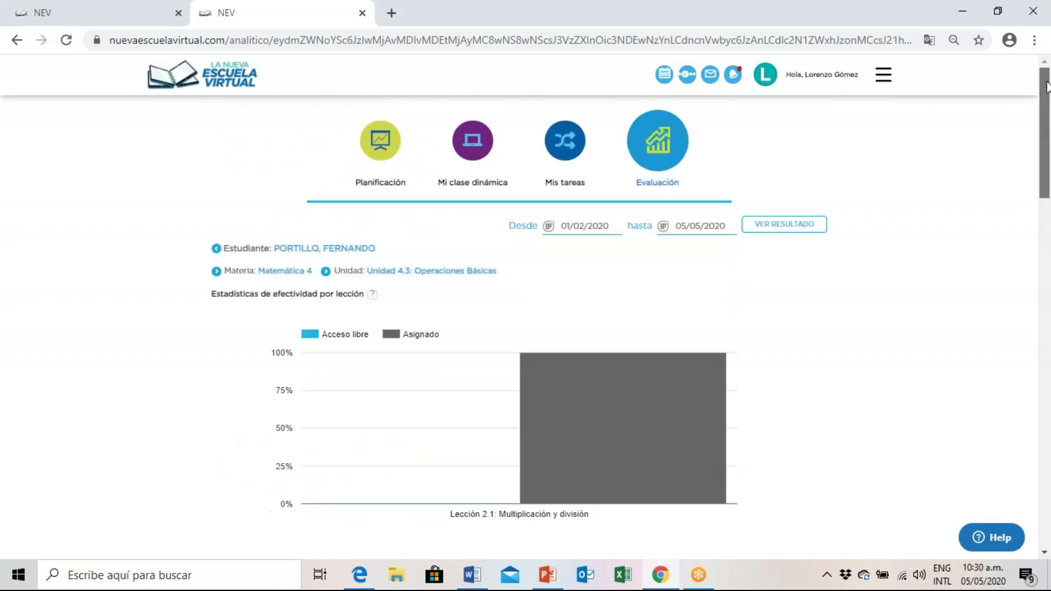
Step: Return to the student's statistics by subject and open the Acceso libre results for Química - Bosquejo anterior
left_click(15, 41)
left_click(15, 40)
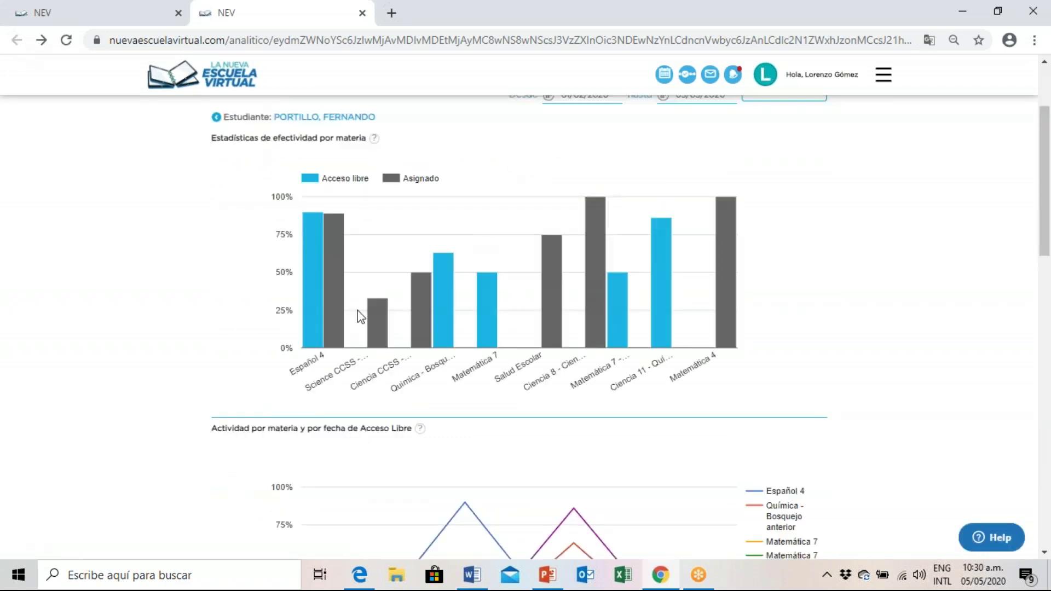
left_click(444, 305)
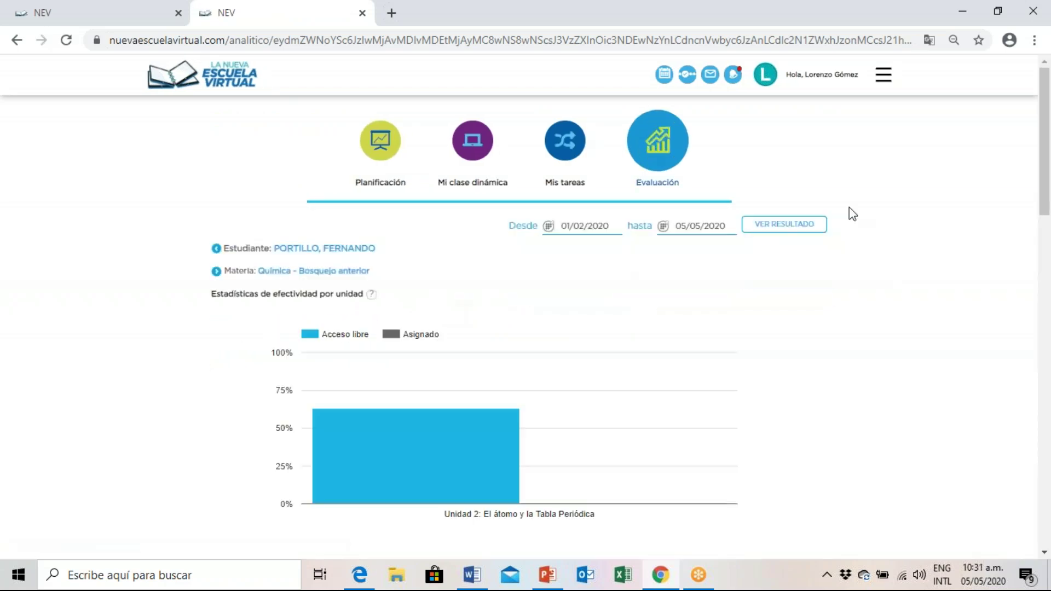
Step: Check the student's effectiveness for Unidad 2: El átomo y la Tabla Periódica and open that unit's results by lesson
left_click_drag(1046, 111, 1049, 185)
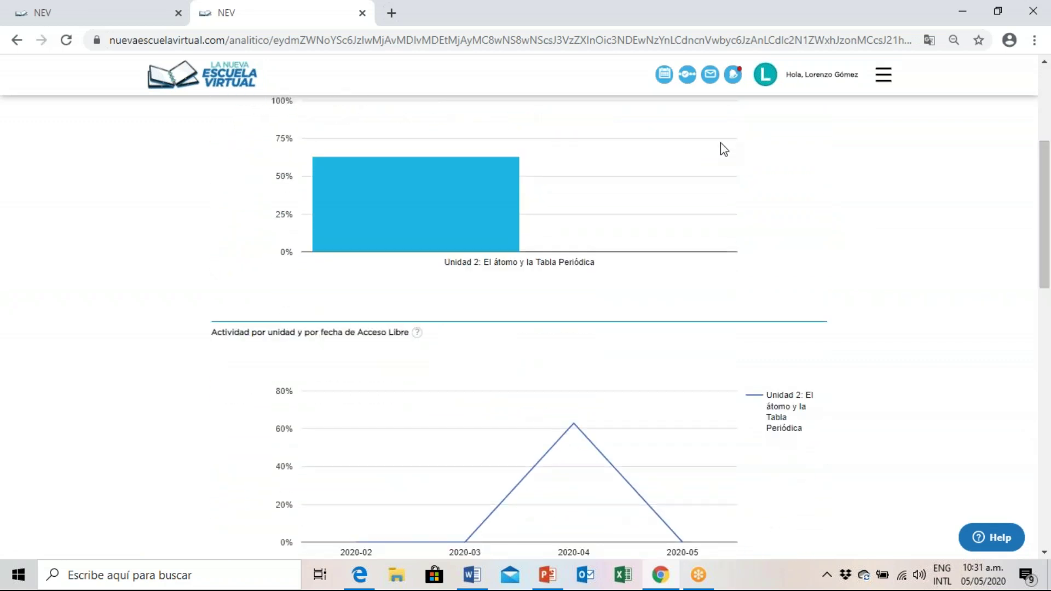
mouse_move(393, 182)
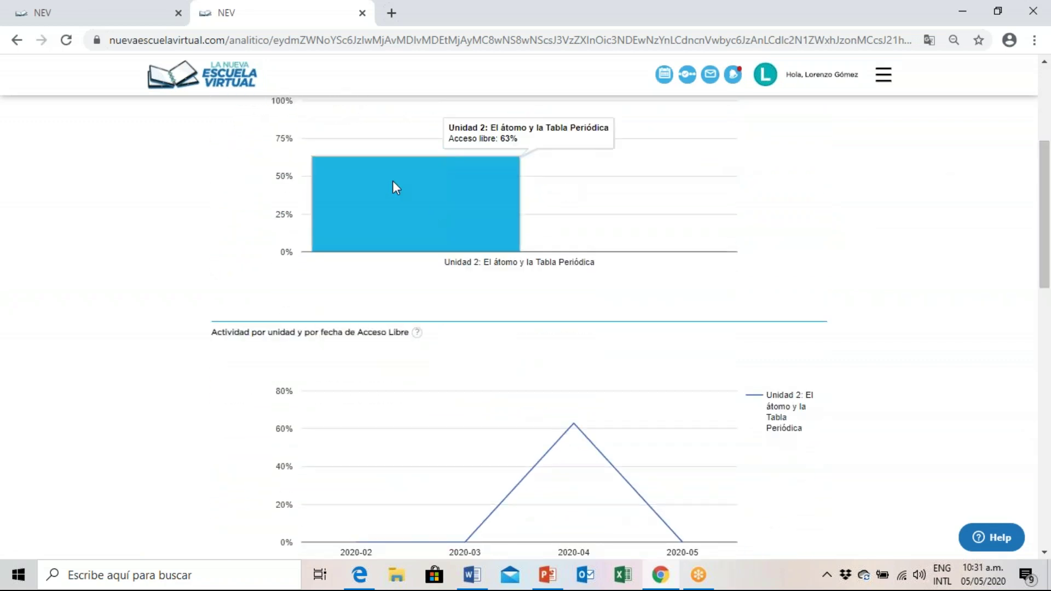
left_click(399, 208)
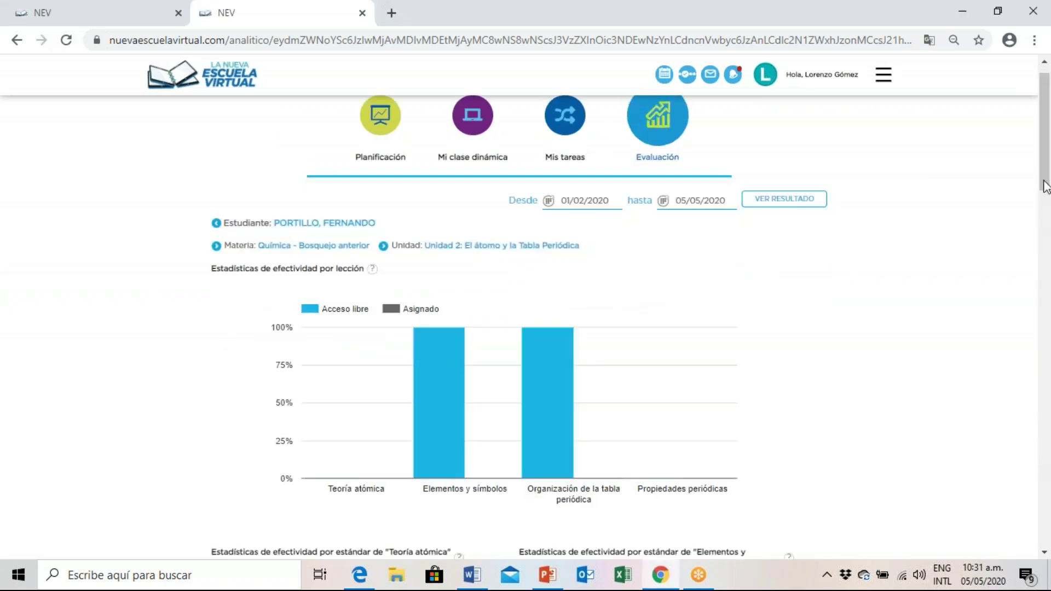
Step: Examine the unit's effectiveness by lesson and by standard, including Elementos y símbolos and Organización de la tabla periódica
scroll(1046, 219, "down", 5)
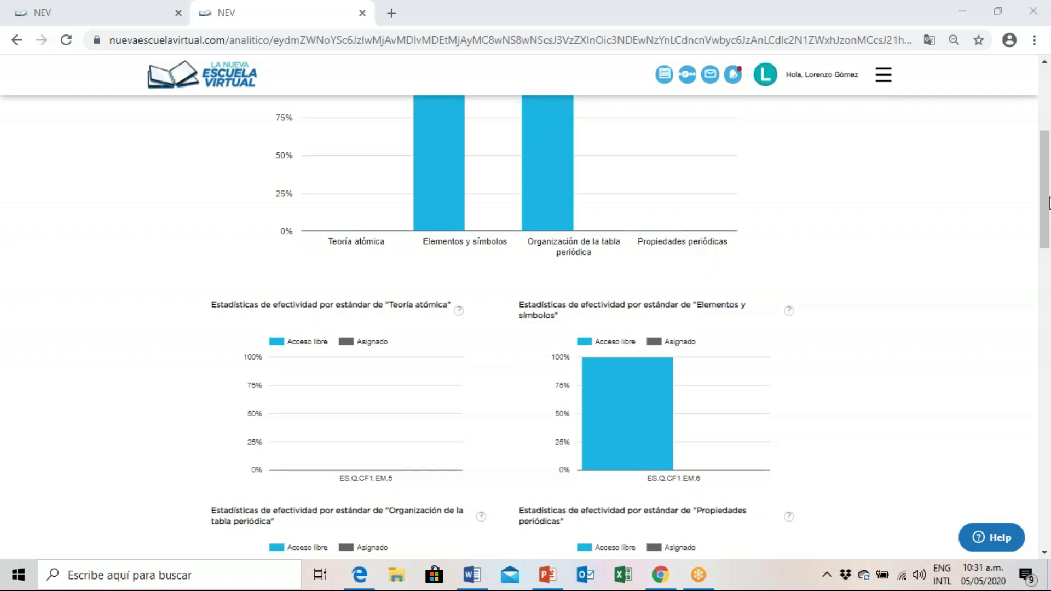
left_click(1049, 218)
scroll(1048, 222, "down", 3)
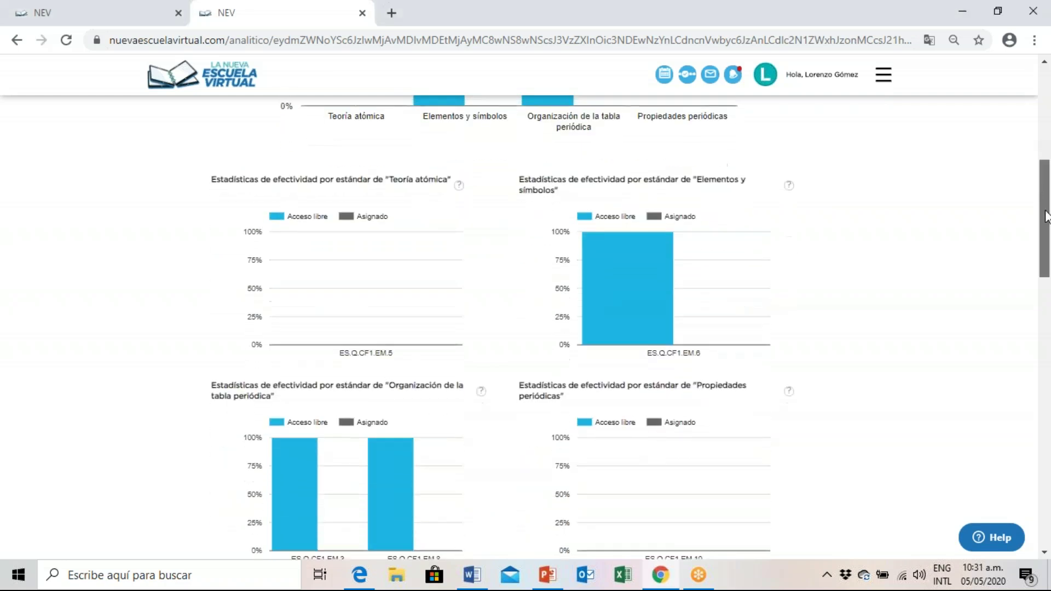
scroll(1048, 222, "down", 1)
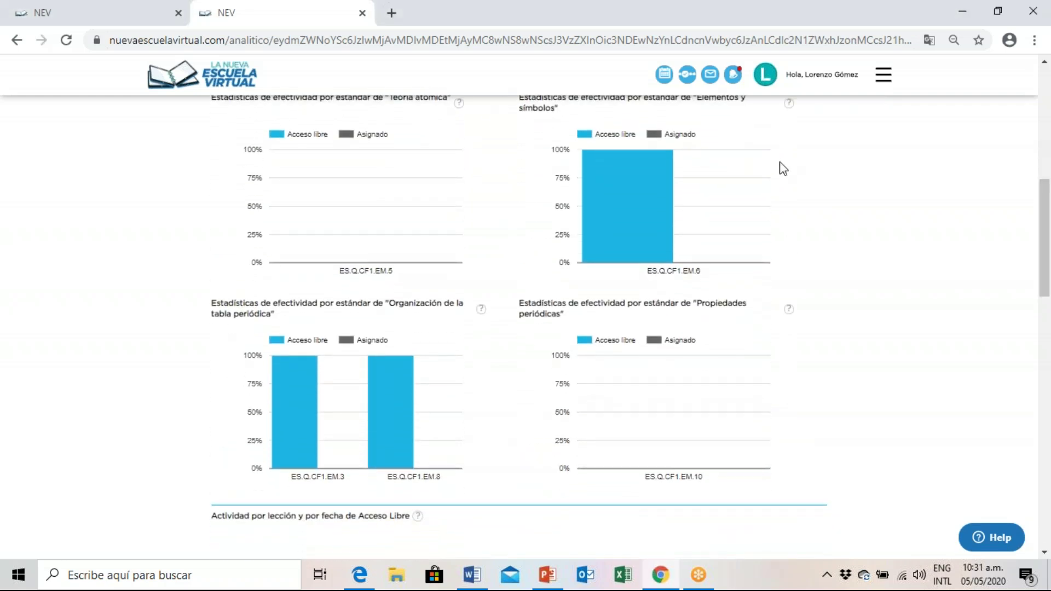
mouse_move(673, 196)
left_click_drag(1047, 245, 1047, 122)
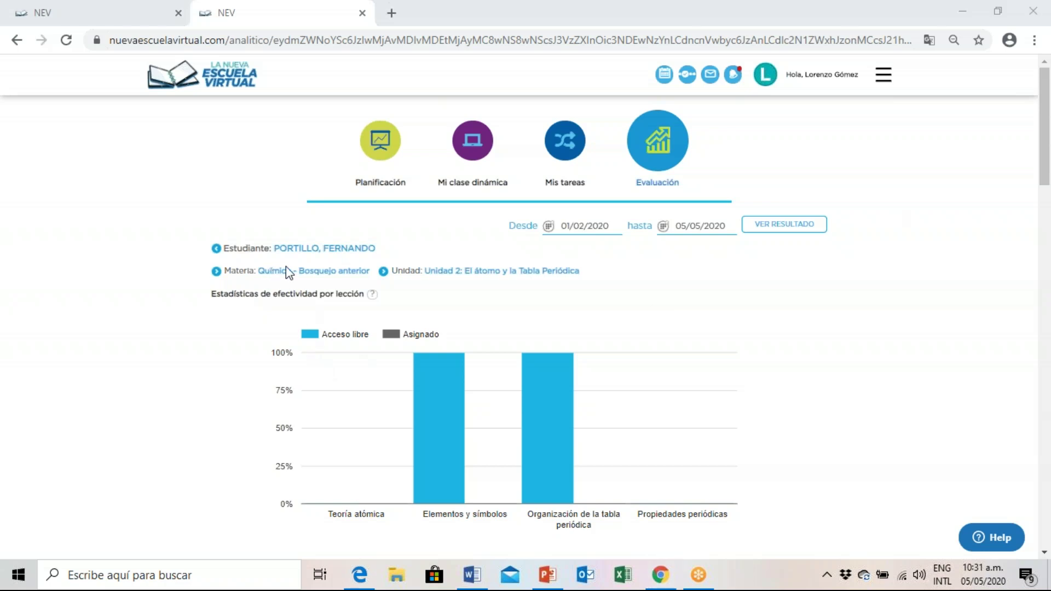
left_click_drag(1040, 96, 1049, 38)
left_click(1045, 139)
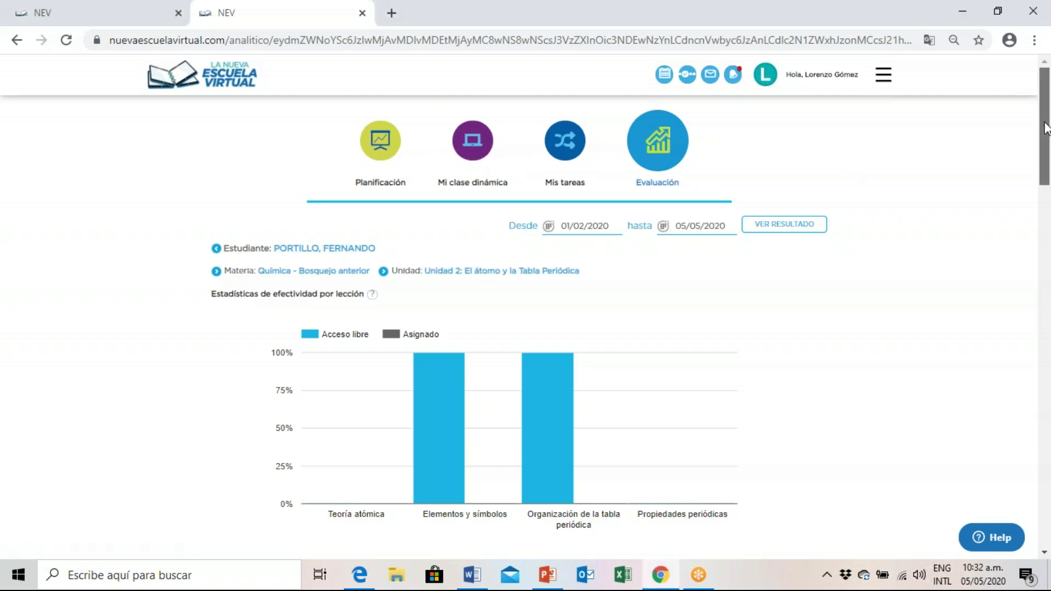
Step: Return to the teacher's overall Evaluación statistics and look through the results table of groups and students
left_click(662, 156)
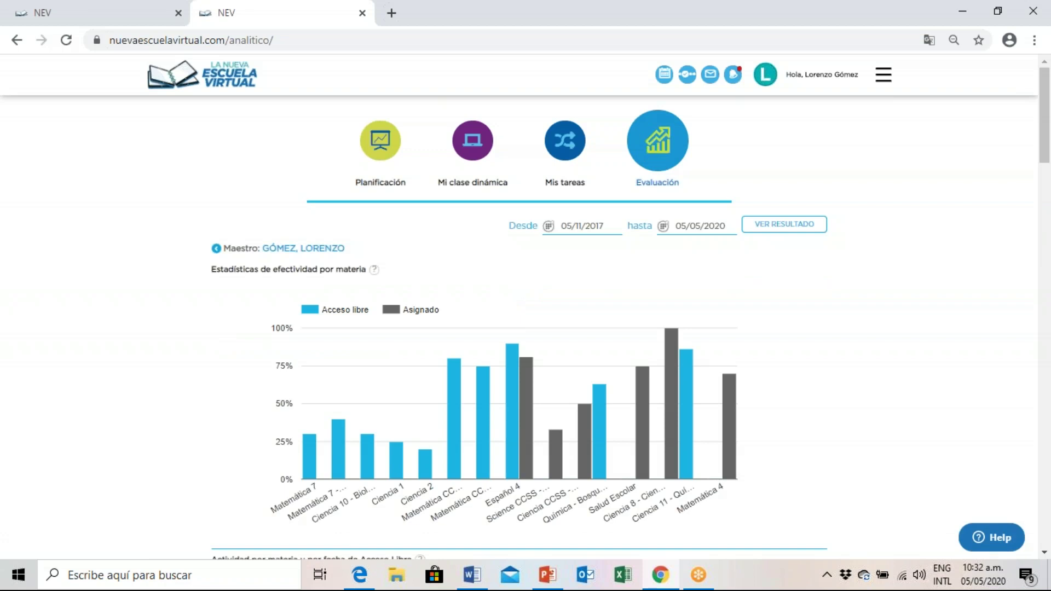
left_click_drag(1046, 107, 1032, 364)
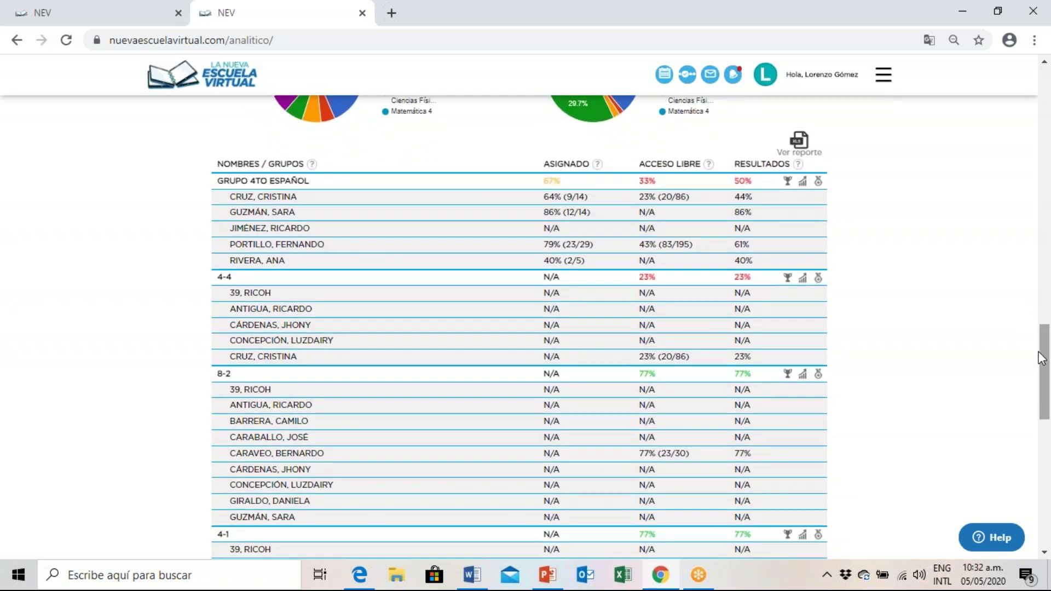
left_click_drag(1042, 359, 1042, 476)
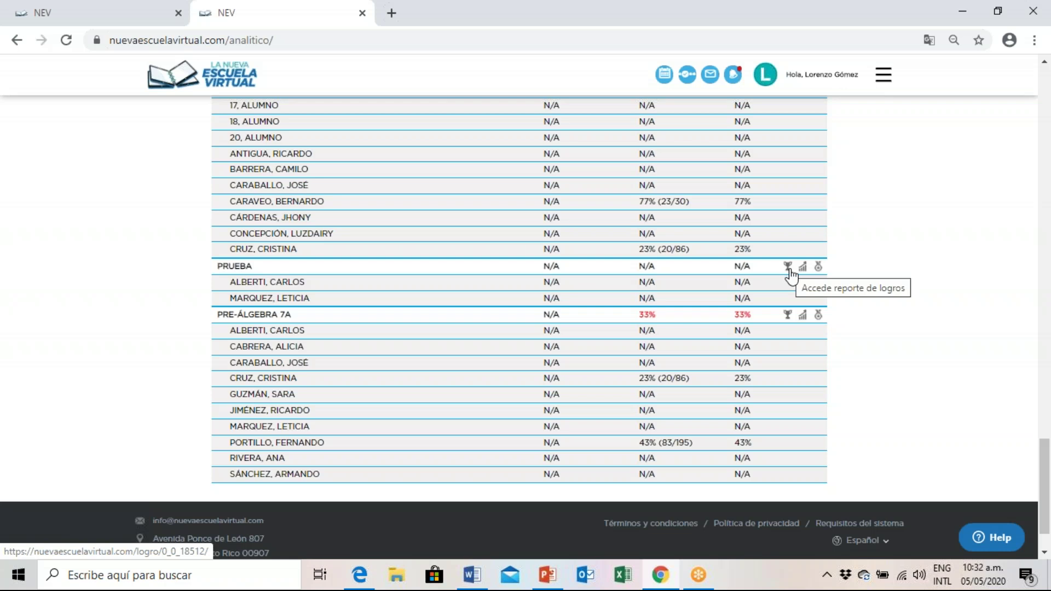
left_click_drag(1047, 474, 1047, 322)
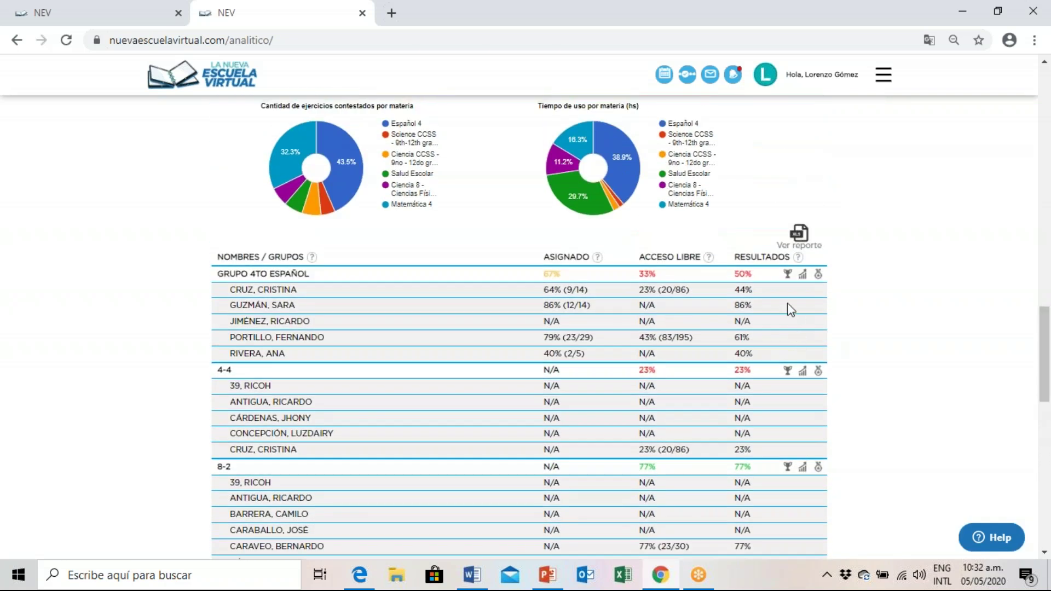
Step: Open the achievements report for Grupo 4to español and show the achievements obtained by the students
left_click(787, 274)
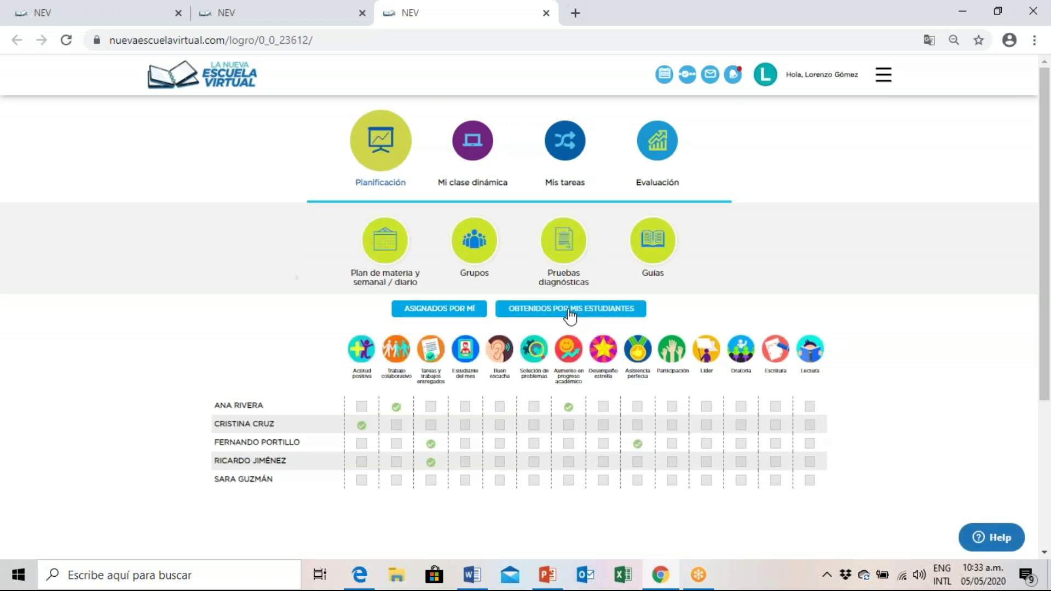
left_click(570, 316)
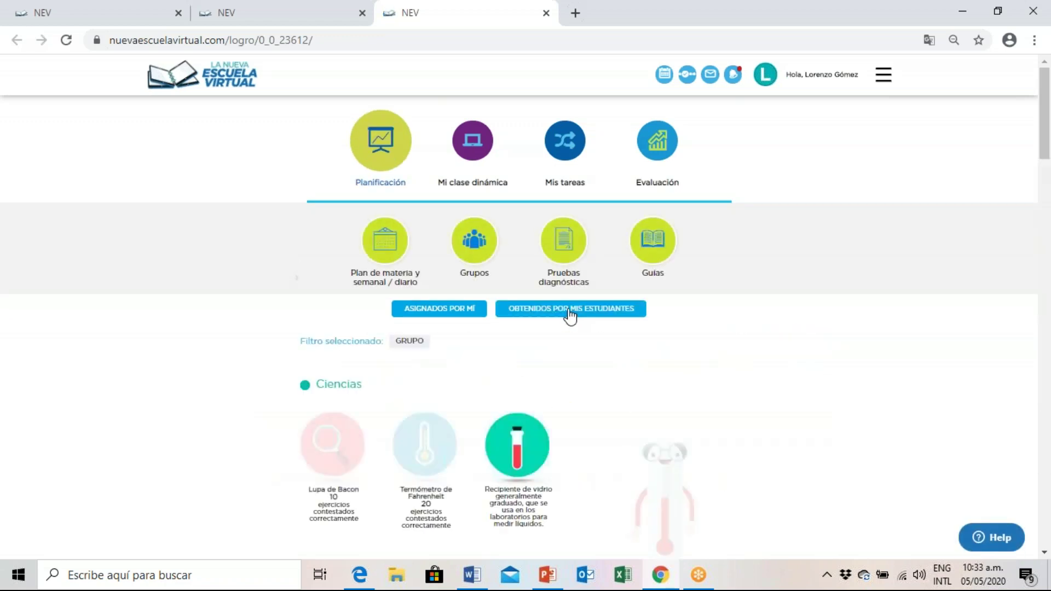
mouse_move(1048, 130)
left_mouse_down()
mouse_move(1048, 526)
mouse_move(1047, 109)
left_mouse_up()
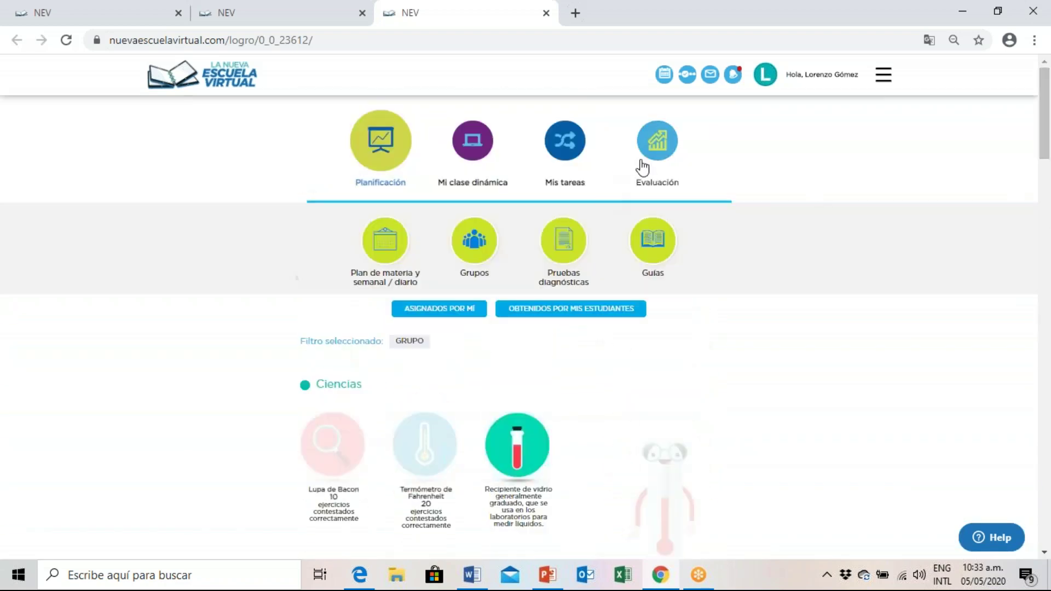
Step: Go back to the Evaluación statistics and examine the assigned, free-access and overall results listed by group
left_click(656, 154)
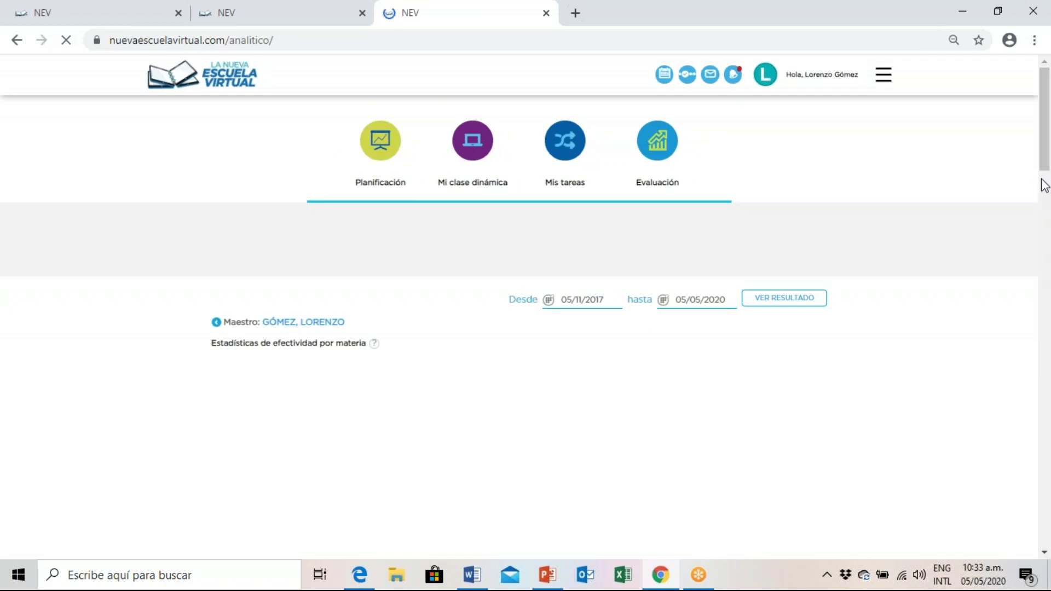
left_click_drag(1047, 125, 1047, 252)
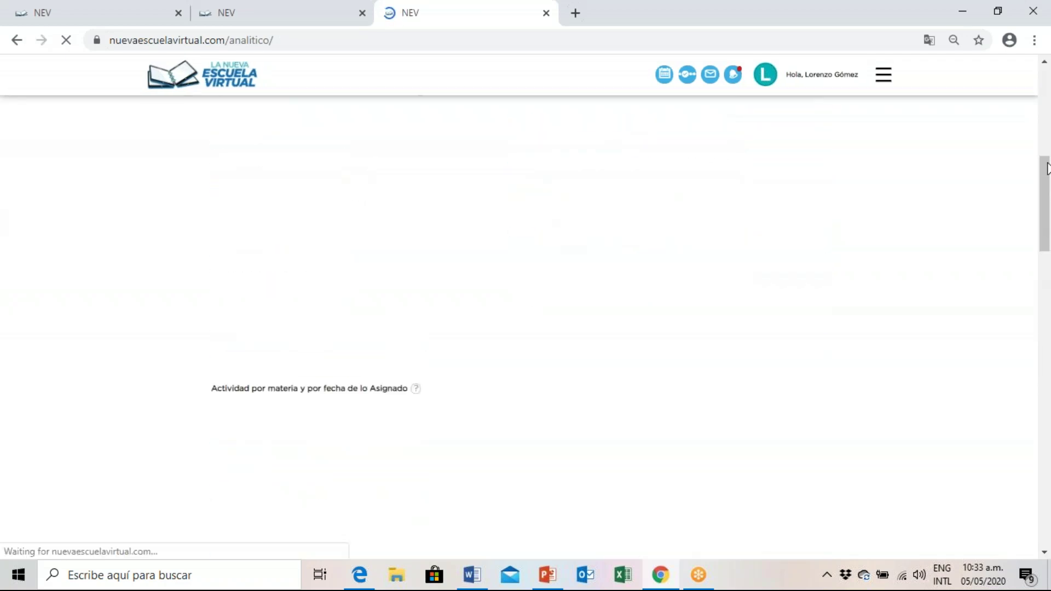
left_click(1047, 104)
left_click_drag(1047, 124, 1047, 393)
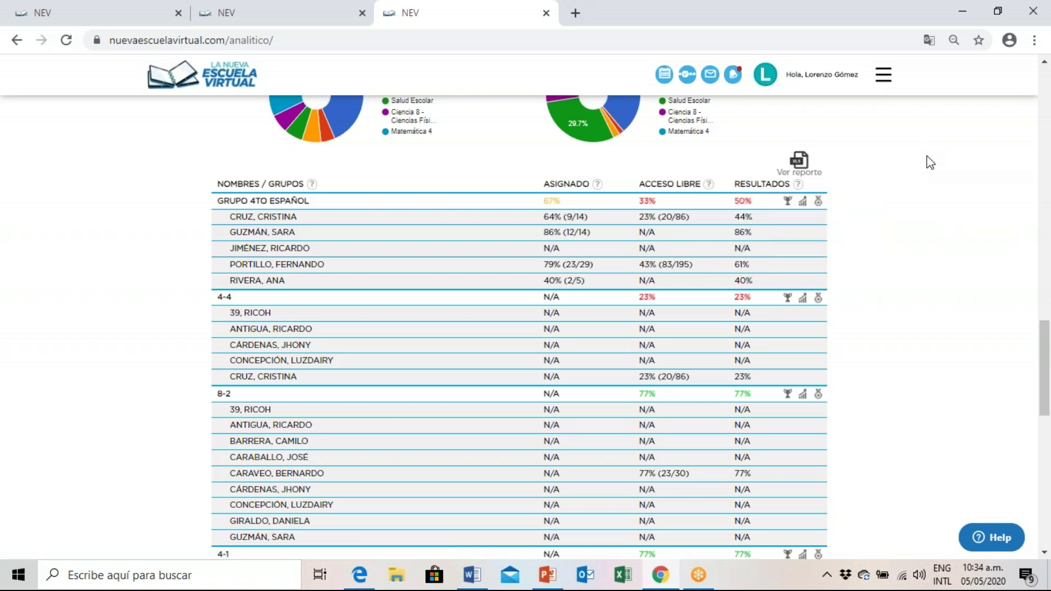
Step: Download the report of group and student results, open the XLS file in Excel and enable editing
mouse_move(1046, 345)
left_mouse_down()
mouse_move(1047, 304)
mouse_move(1049, 336)
left_mouse_up()
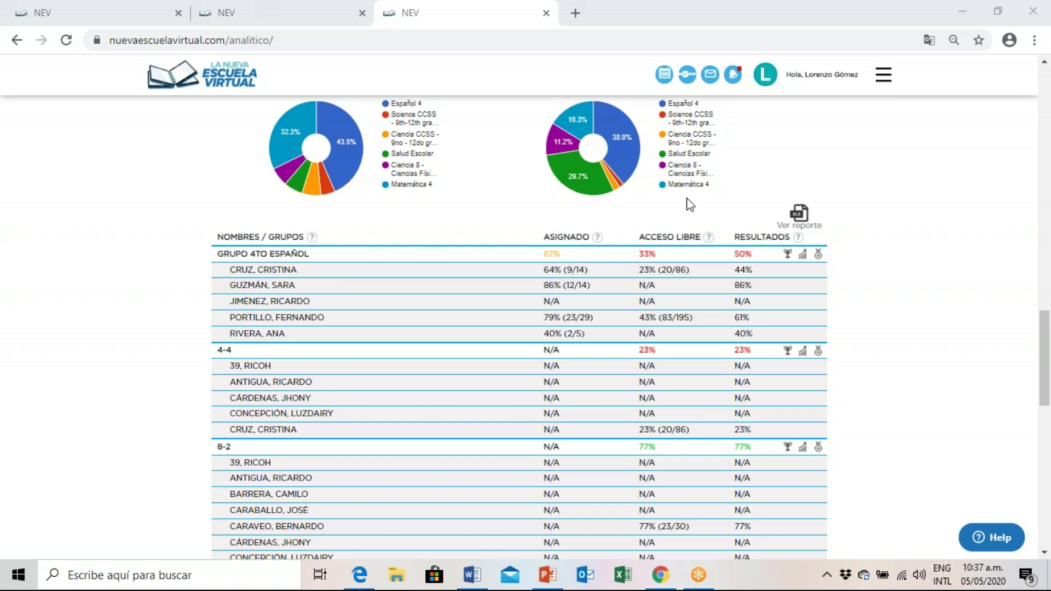
left_click(801, 222)
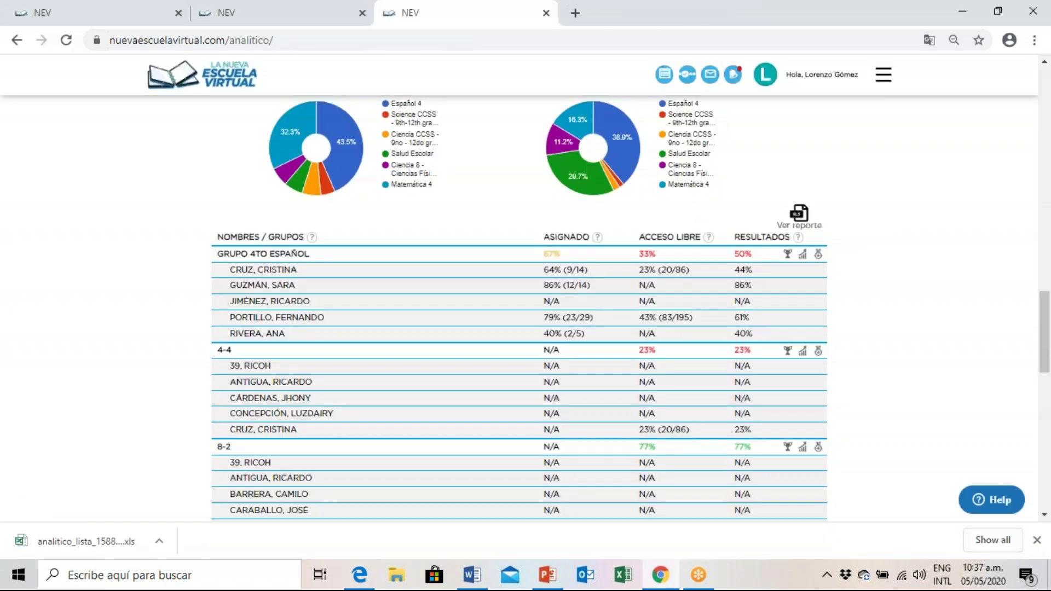
left_click(37, 548)
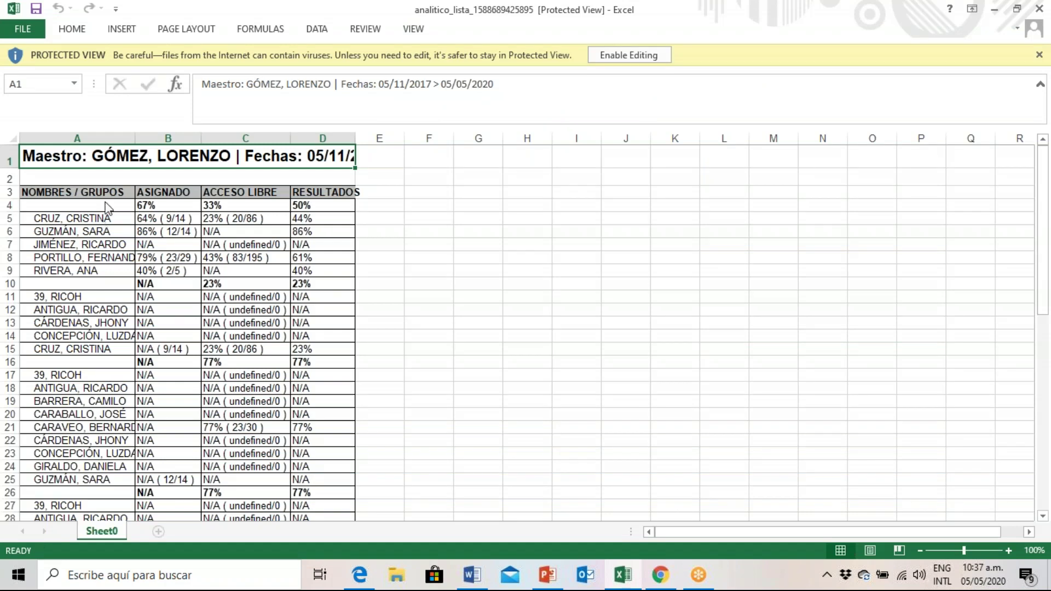
left_click(613, 54)
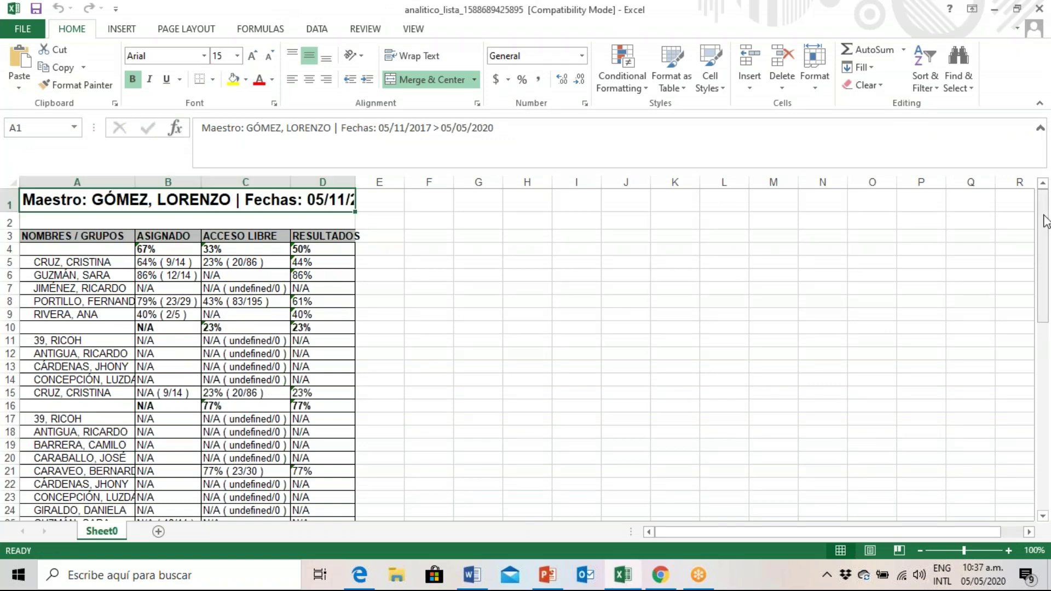
Step: Look through all rows of the exported results spreadsheet and minimize the Excel window
left_click_drag(1047, 235, 1048, 450)
left_click_drag(1048, 489, 1048, 248)
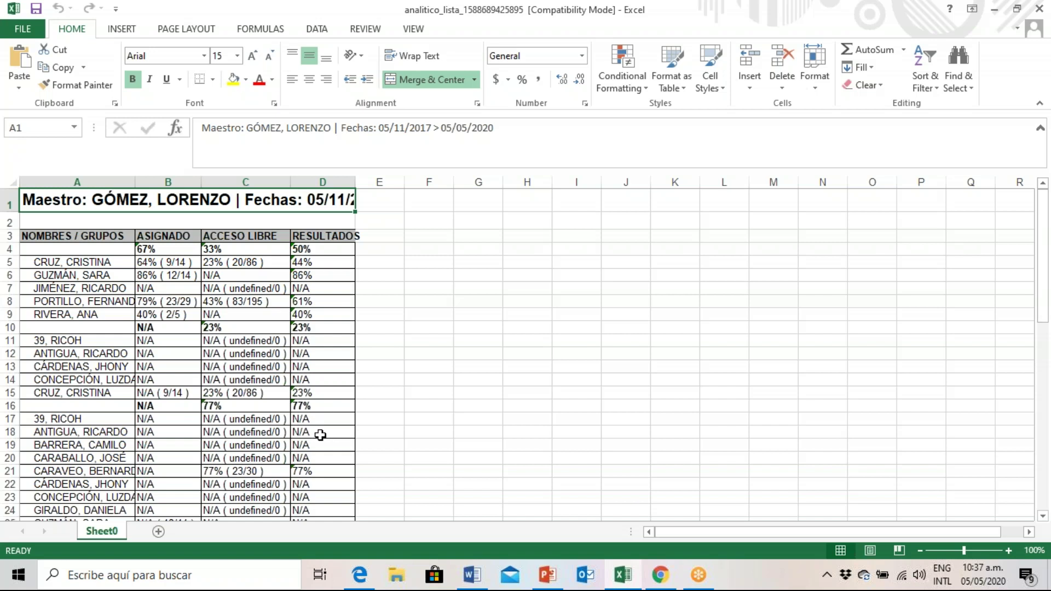
left_click(995, 16)
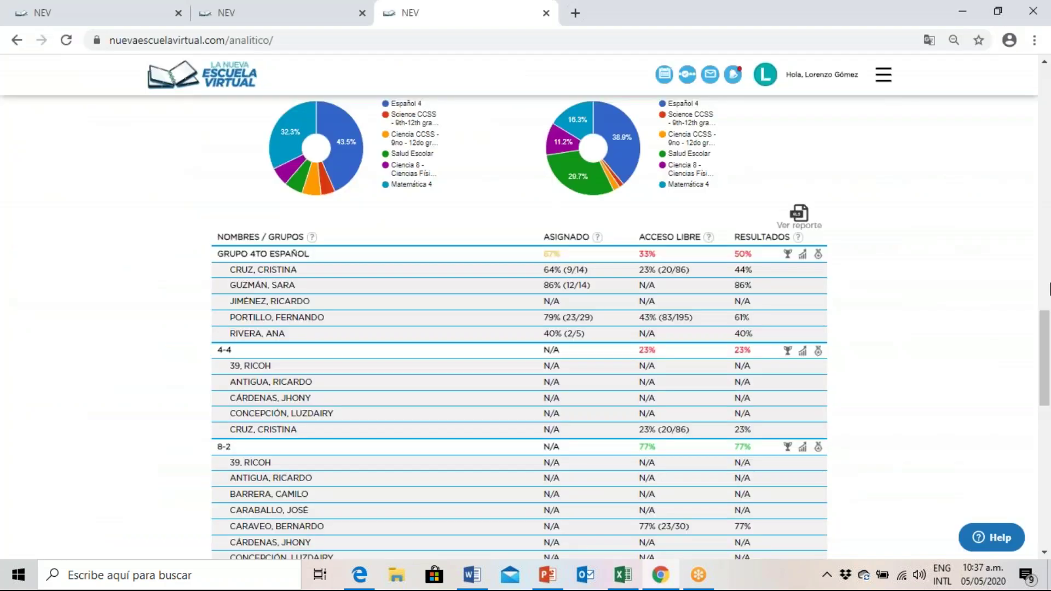
Step: Return to the effectiveness chart by subject at the start of the Evaluación page in the browser
scroll(1048, 295, "up", 8)
scroll(1048, 254, "up", 10)
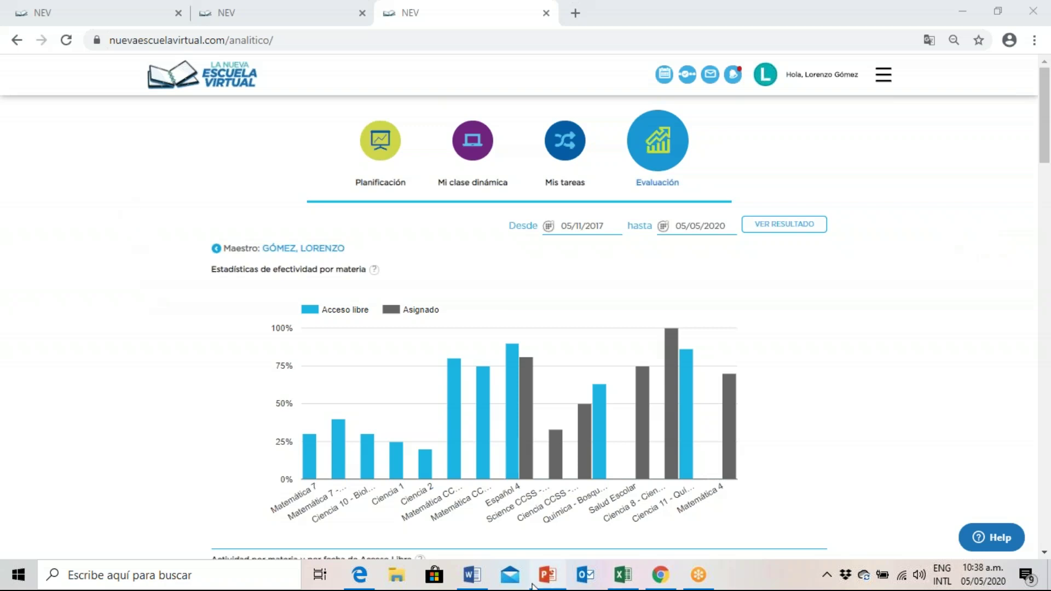
mouse_move(491, 586)
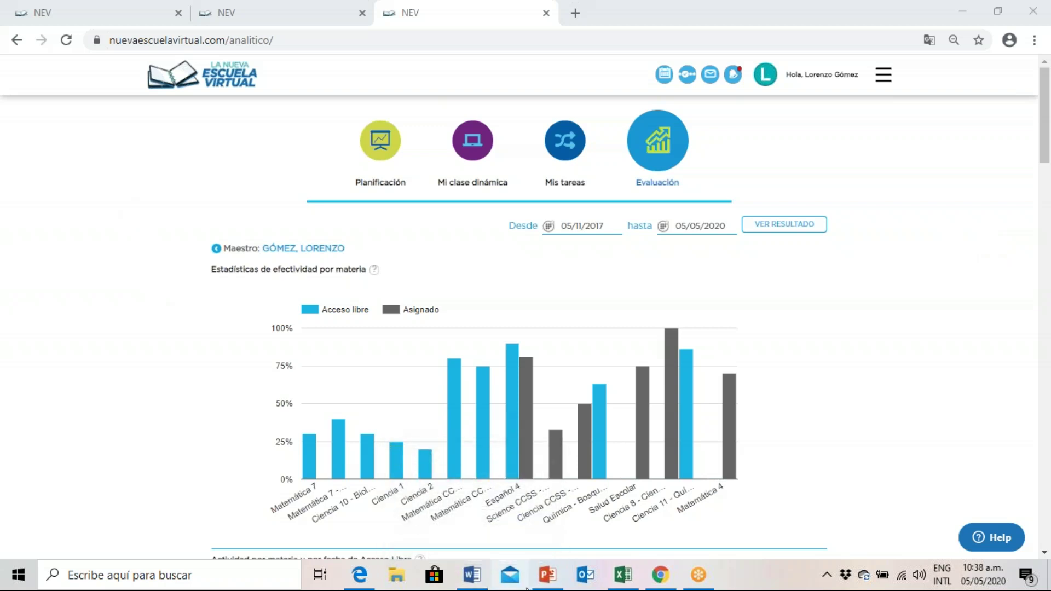